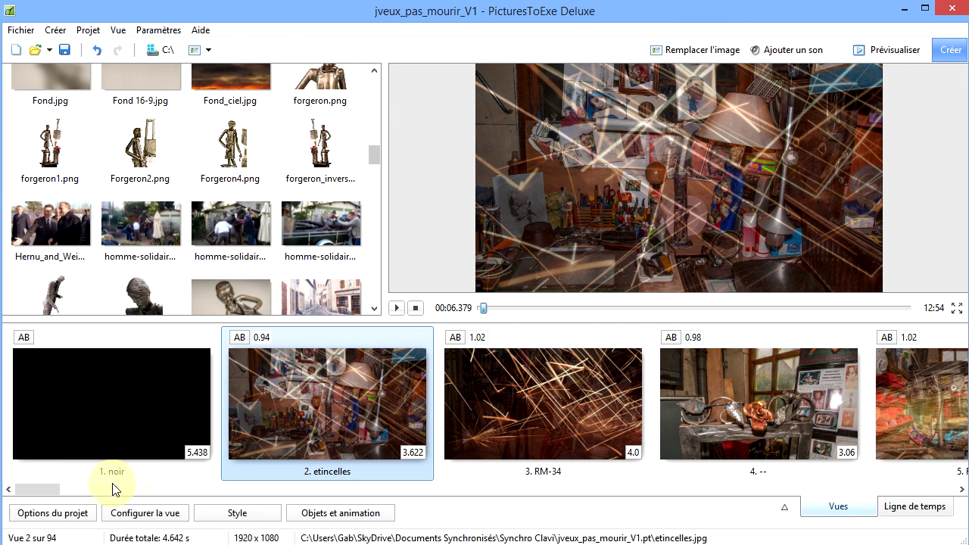
Look through the slideshow's slides up to around slide 57 and return to the first slide.
drag(40, 489, 226, 489)
scroll(433, 474, down, 10)
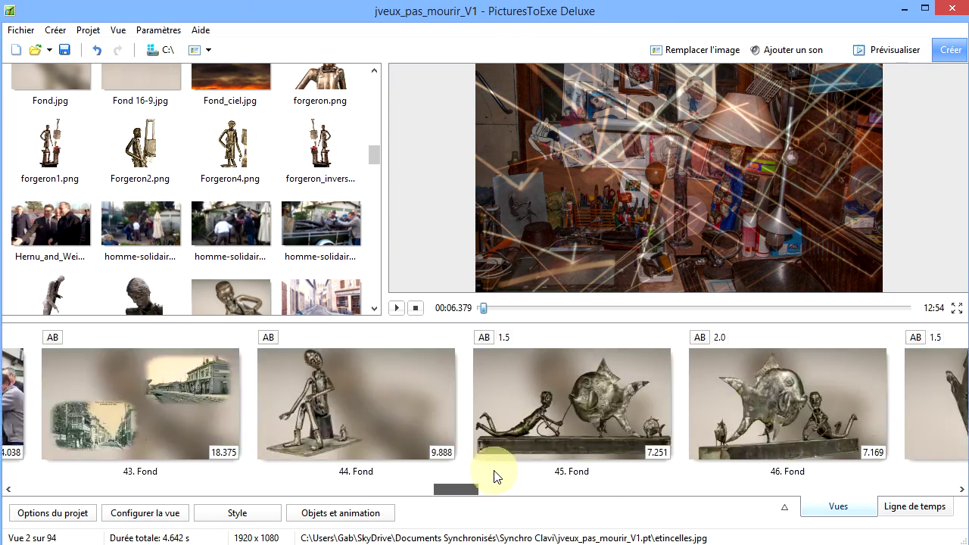
scroll(504, 476, down, 5)
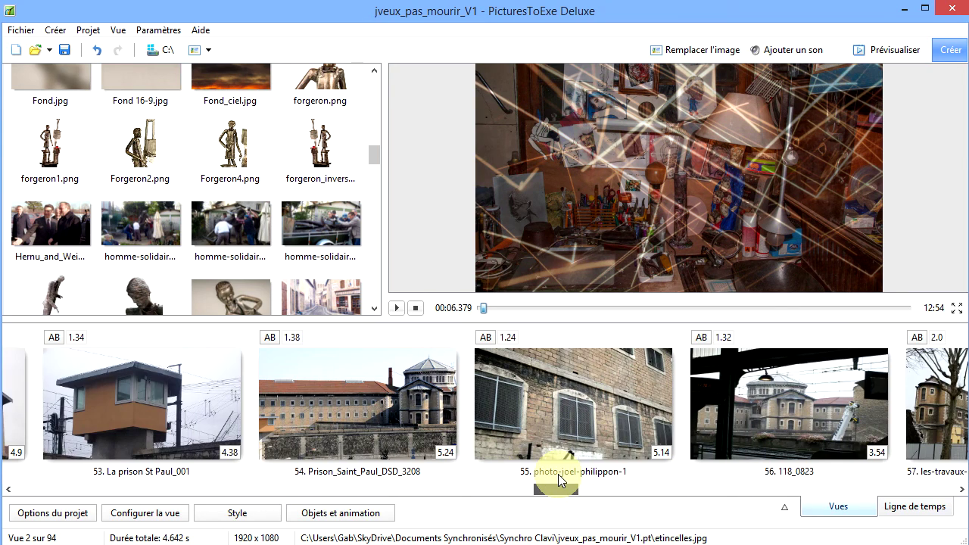
drag(571, 475, 260, 488)
drag(168, 493, 51, 489)
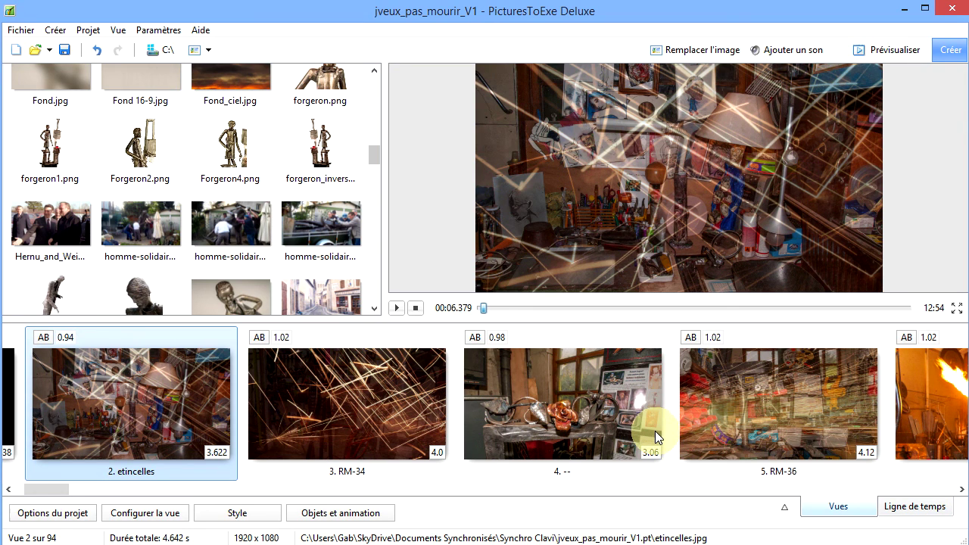
click(32, 490)
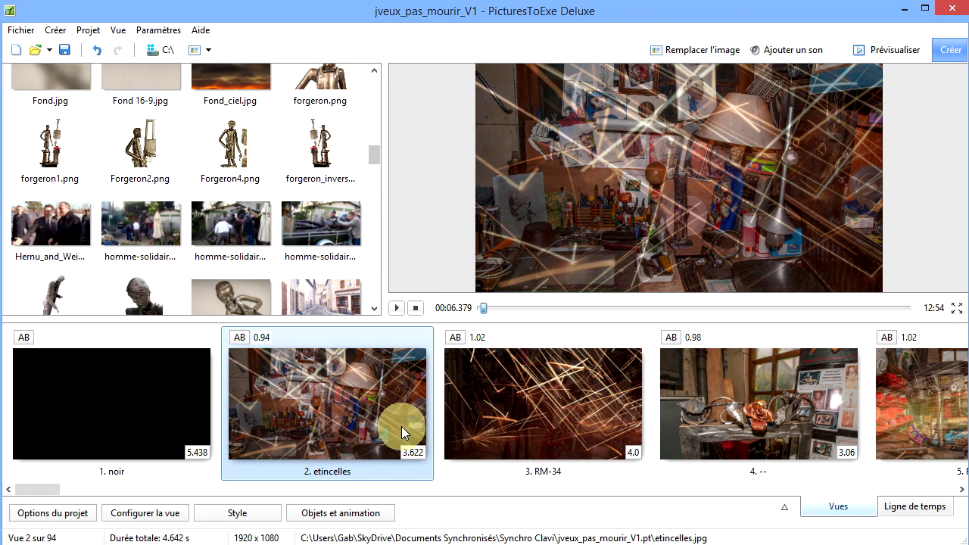
Play the slideshow preview from slide 1, noir, through to slide 21, Robert_arc, and stop playback.
click(400, 310)
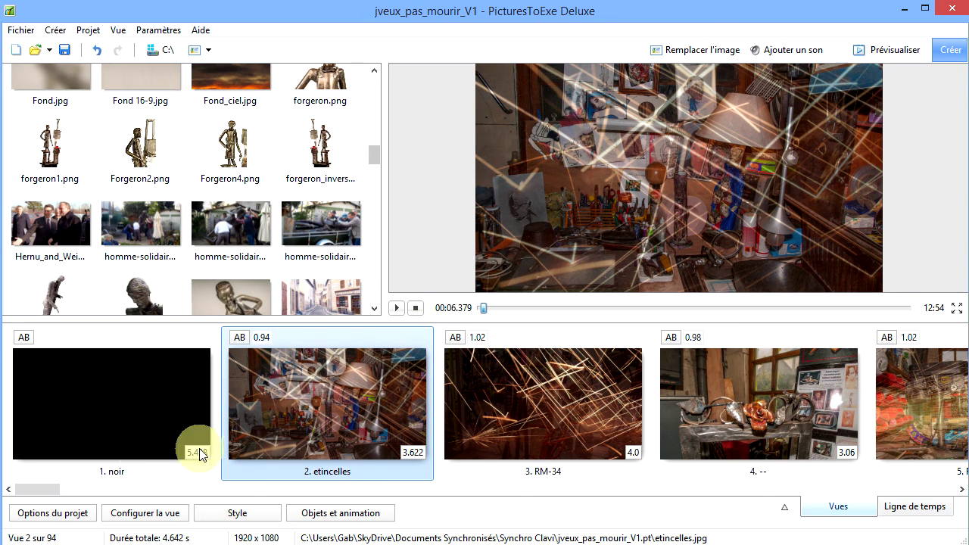
click(123, 405)
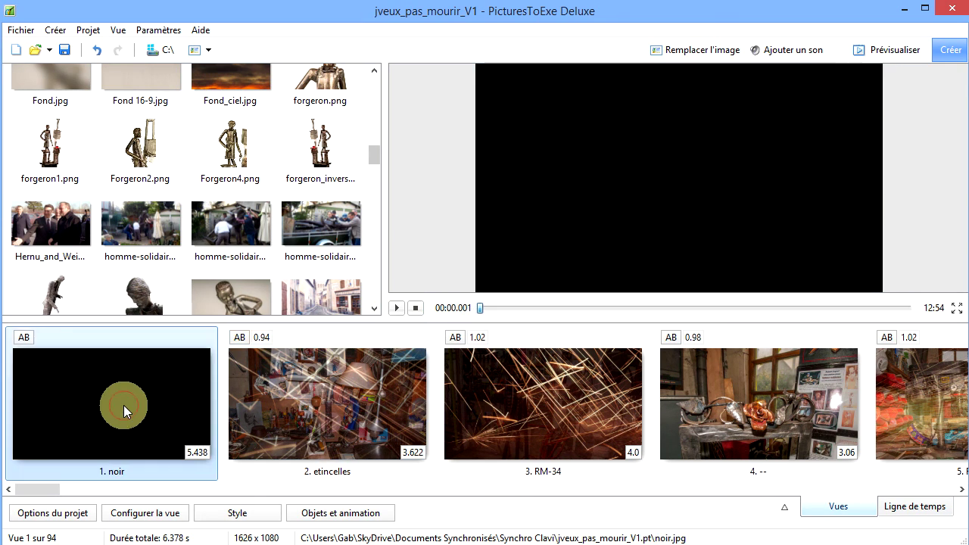
click(396, 308)
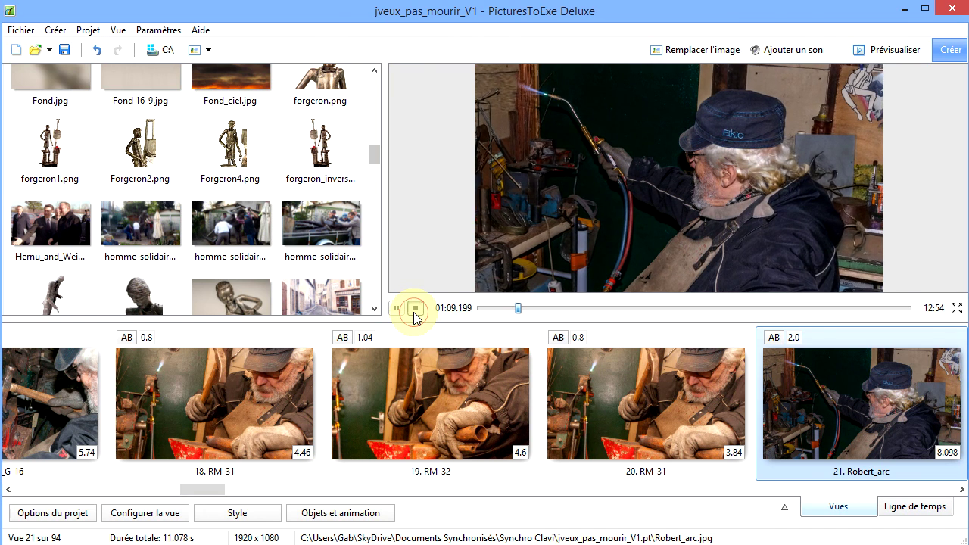
click(415, 309)
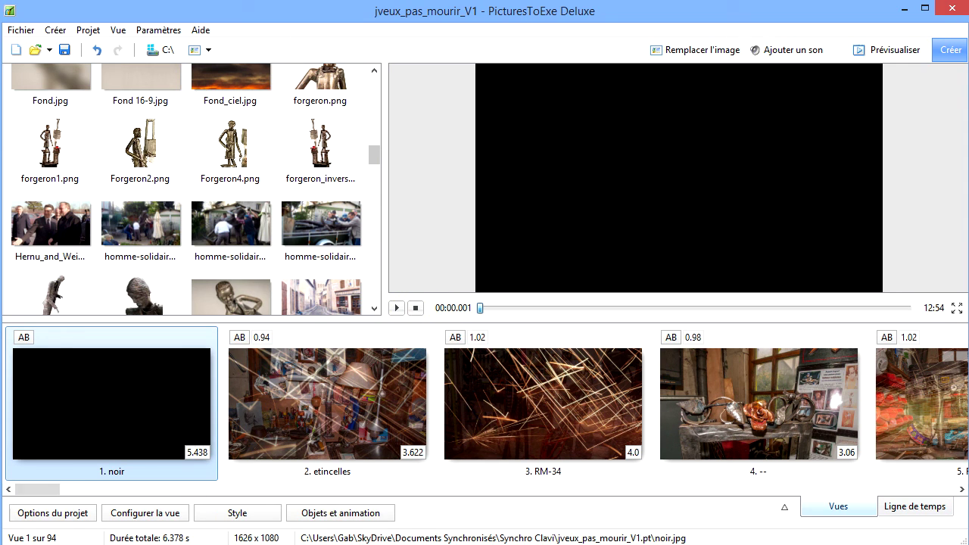
Display slide 22, R M-49, in the preview and return to the beginning of the slide list.
drag(34, 494, 220, 526)
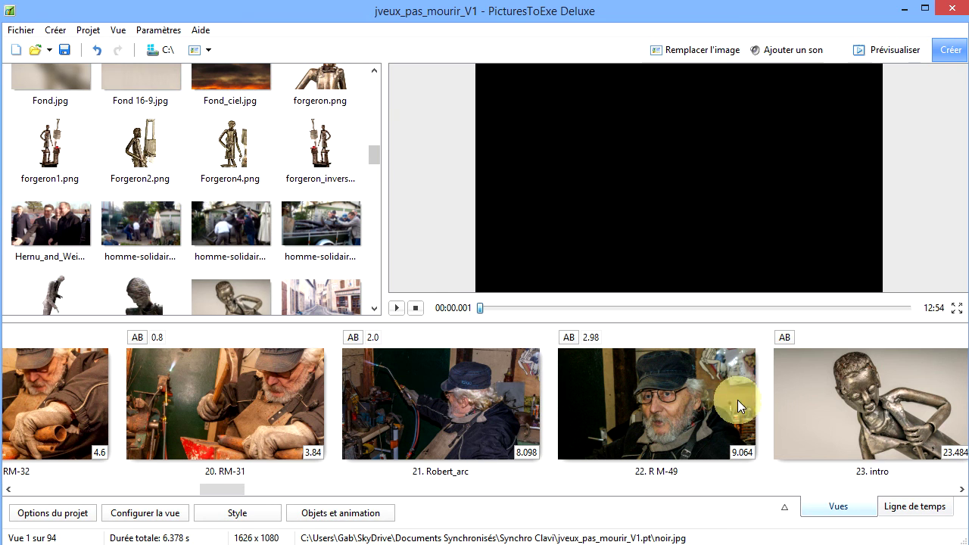
click(714, 402)
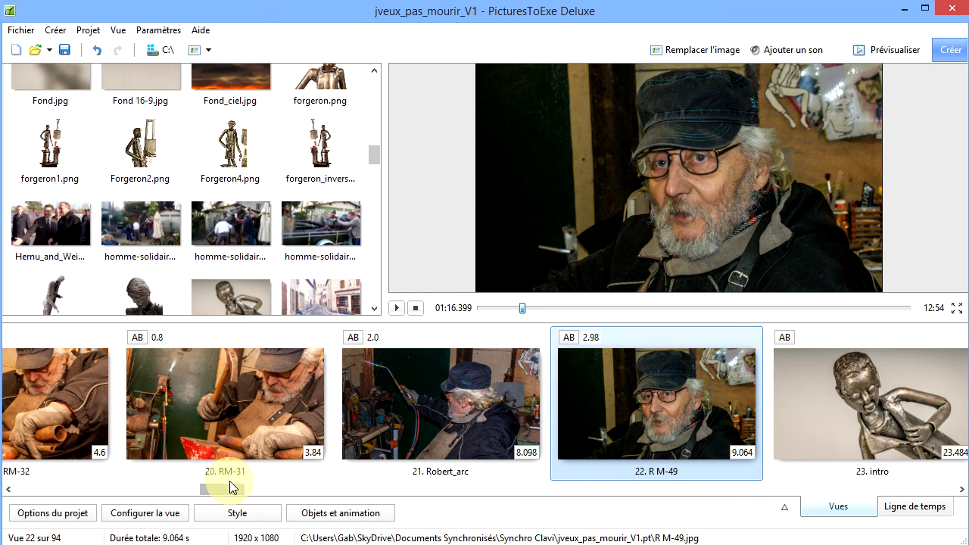
drag(238, 485, 54, 491)
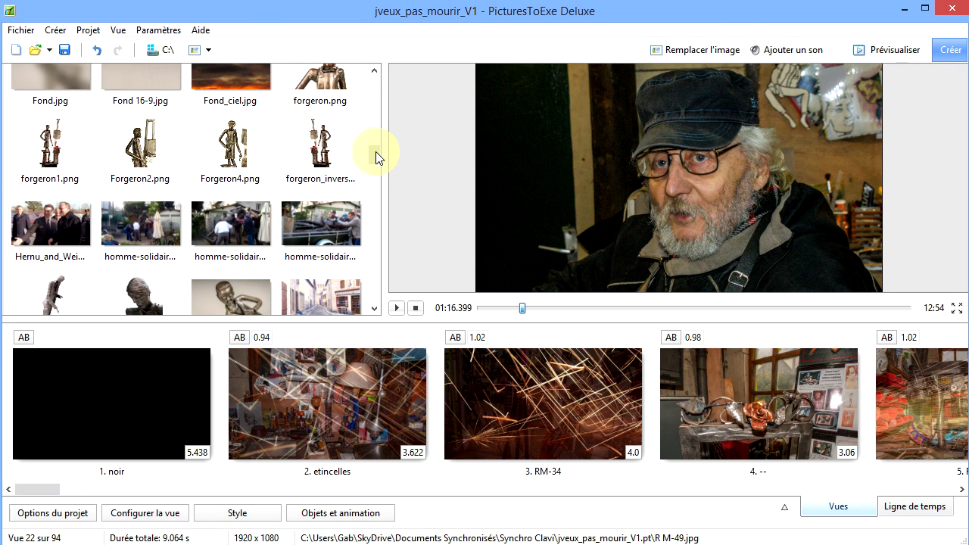
Add jveux_pas_mourir_V1.ogg from the project's files to the timeline as a sound track and align its start to 0:00.000.
drag(375, 158, 373, 297)
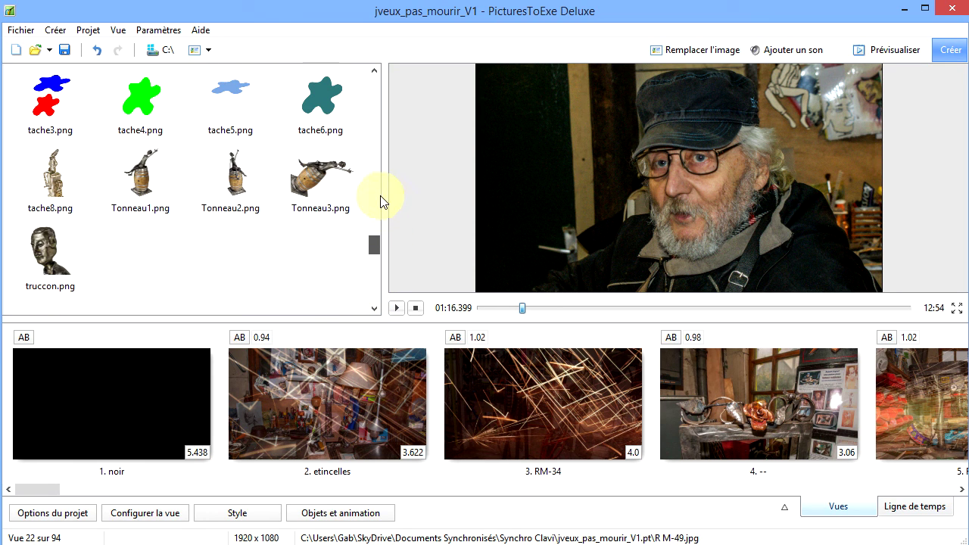
click(376, 175)
mouse_move(377, 167)
mouse_down()
mouse_move(376, 156)
mouse_move(375, 174)
mouse_up()
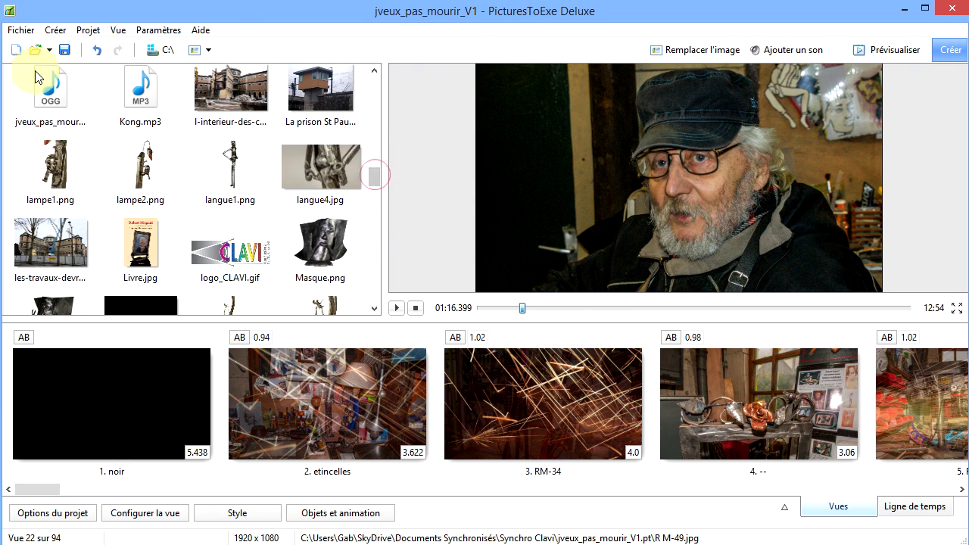
click(52, 91)
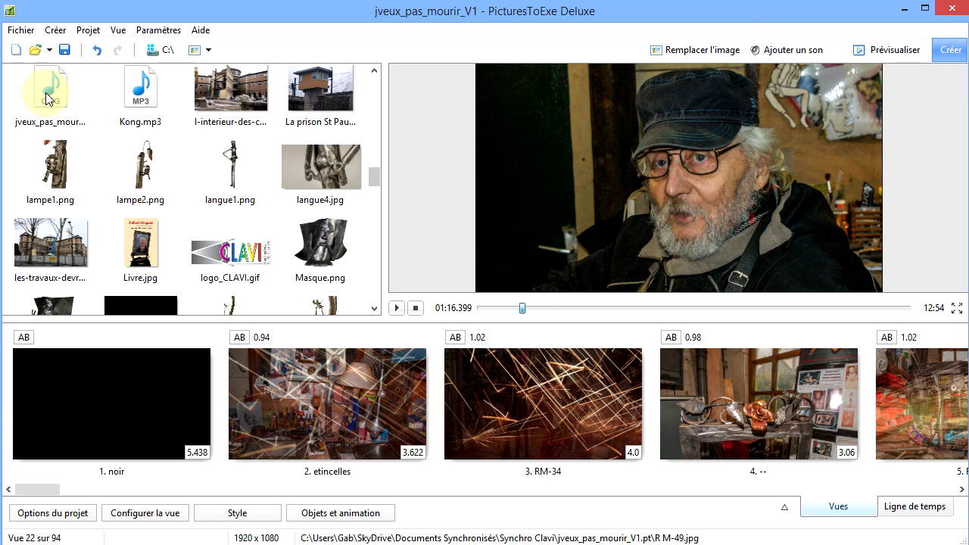
click(902, 510)
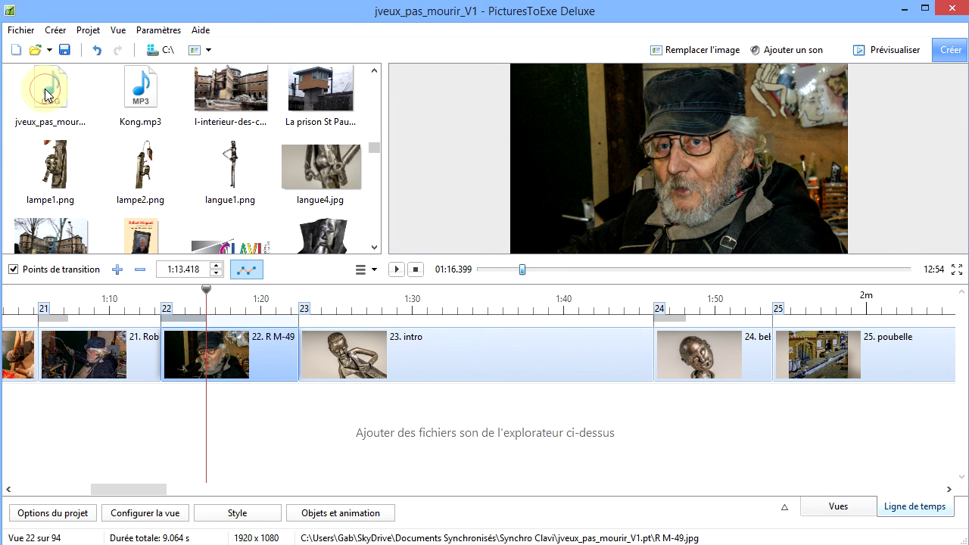
mouse_move(47, 94)
mouse_down()
mouse_move(16, 434)
mouse_move(3, 439)
mouse_up()
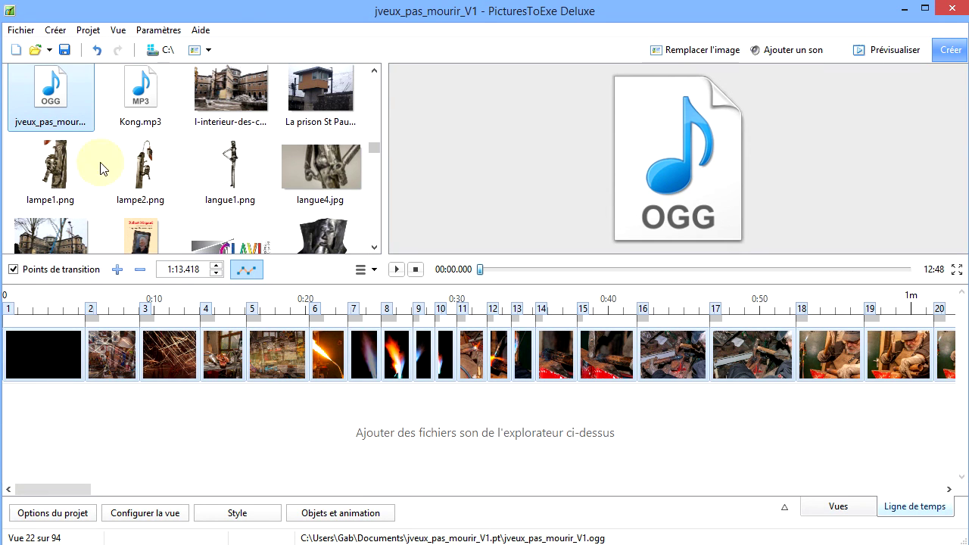
mouse_move(57, 93)
mouse_down()
mouse_move(35, 434)
mouse_move(11, 444)
mouse_up()
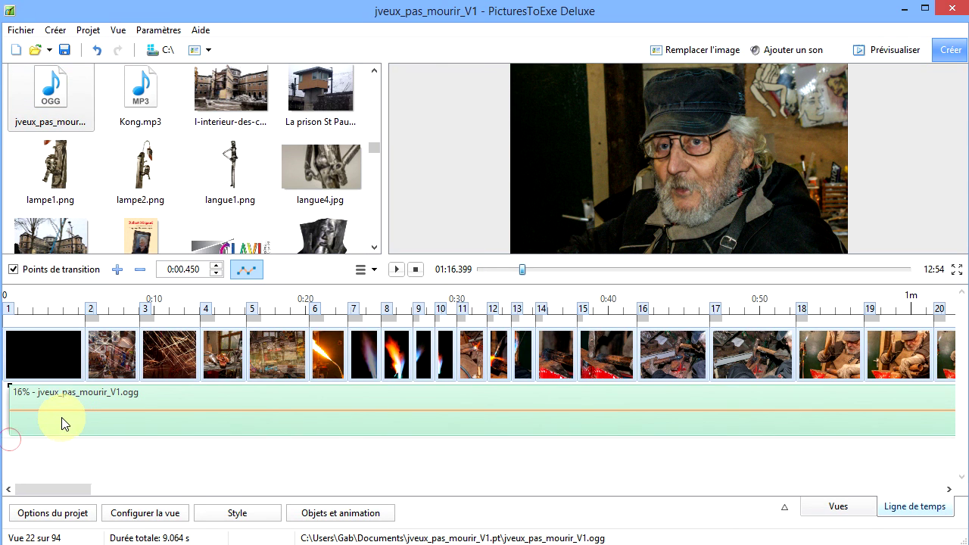
drag(61, 422, 47, 430)
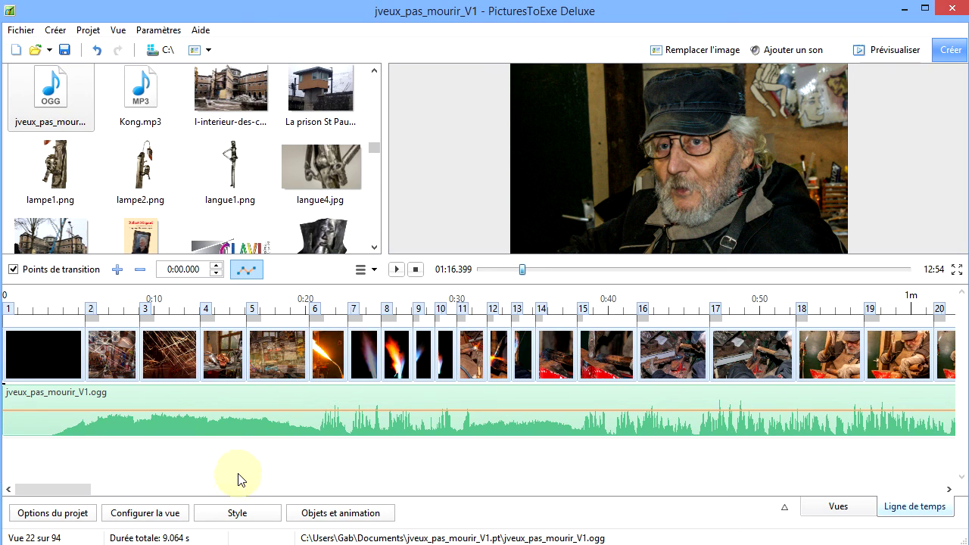
key(Delete)
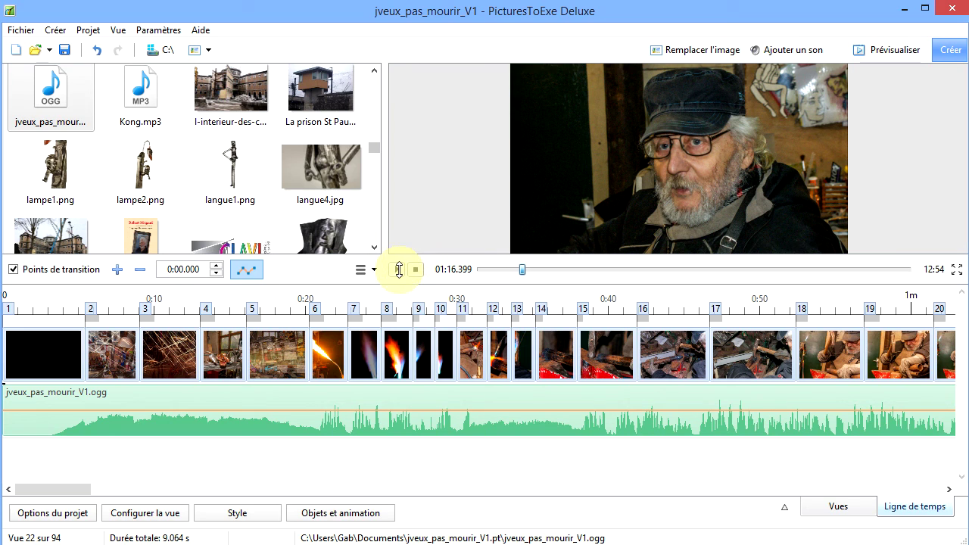
Play the timeline with its soundtrack from slide 1, noir, to slide 23, intro, and stop playback.
click(22, 356)
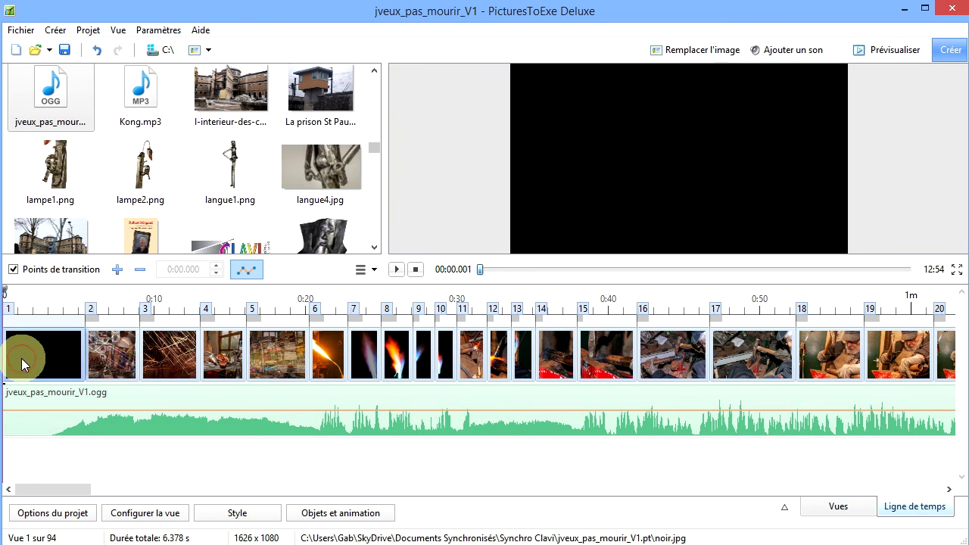
click(399, 270)
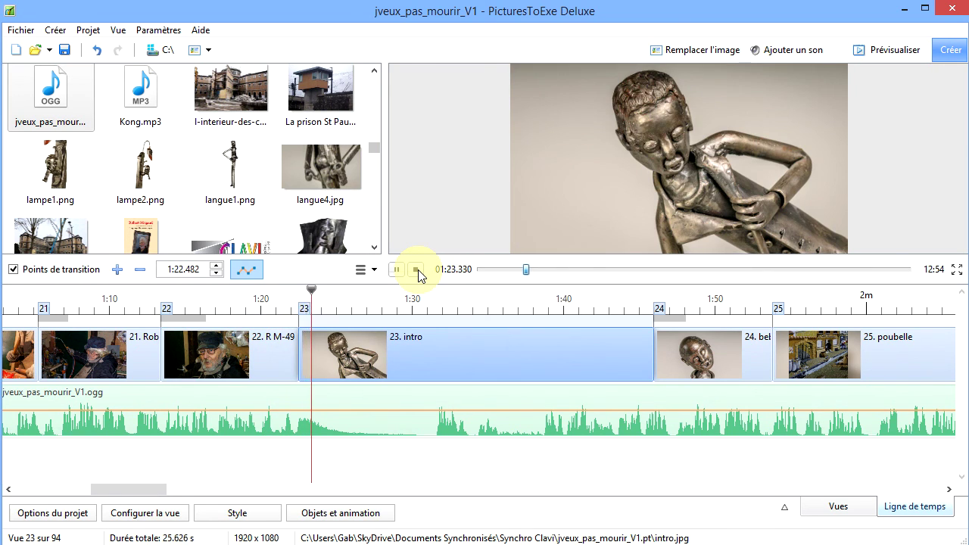
click(418, 270)
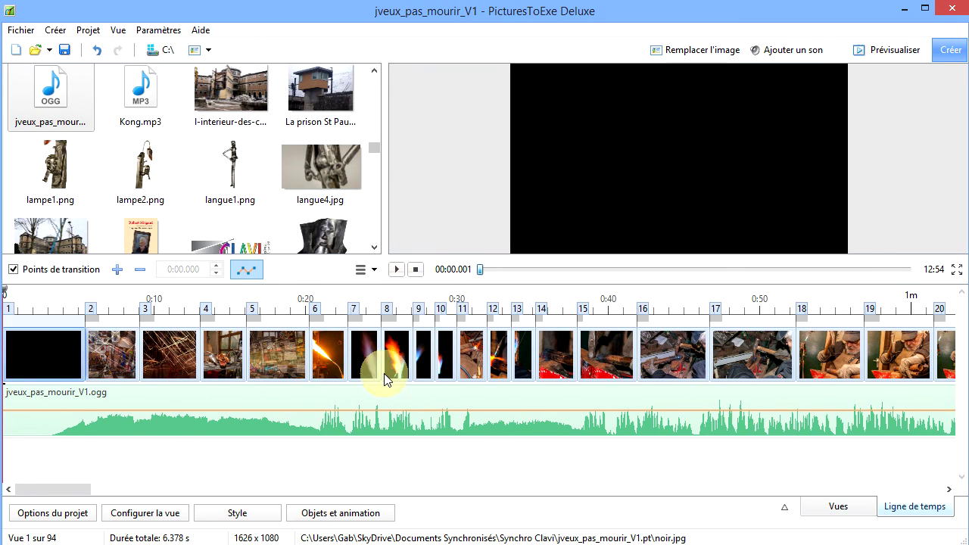
Select slide 2, etincelles, in the timeline to show it in the preview.
drag(60, 490, 48, 492)
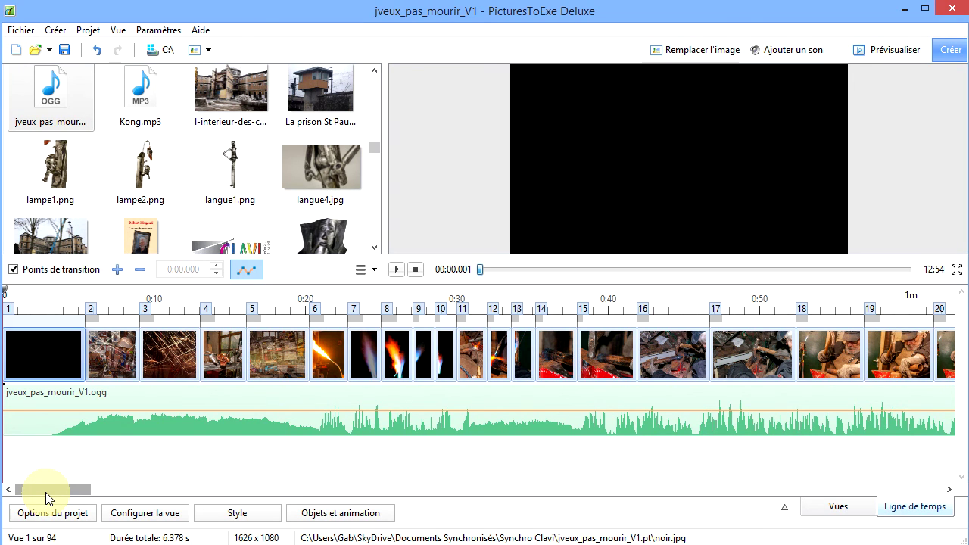
click(111, 354)
click(111, 353)
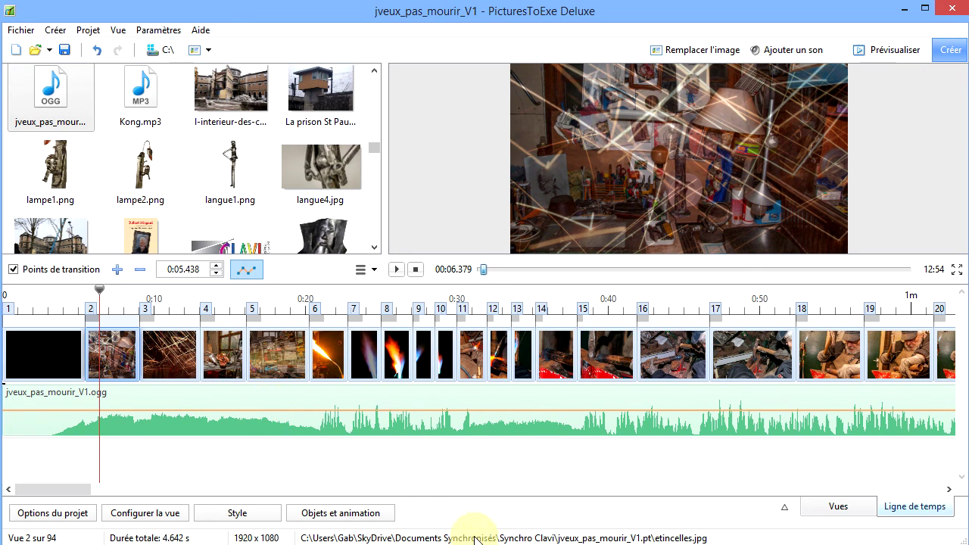
Rename the sound track Piste 1 as "Son principal" in the project's sound options and validate the change.
click(67, 521)
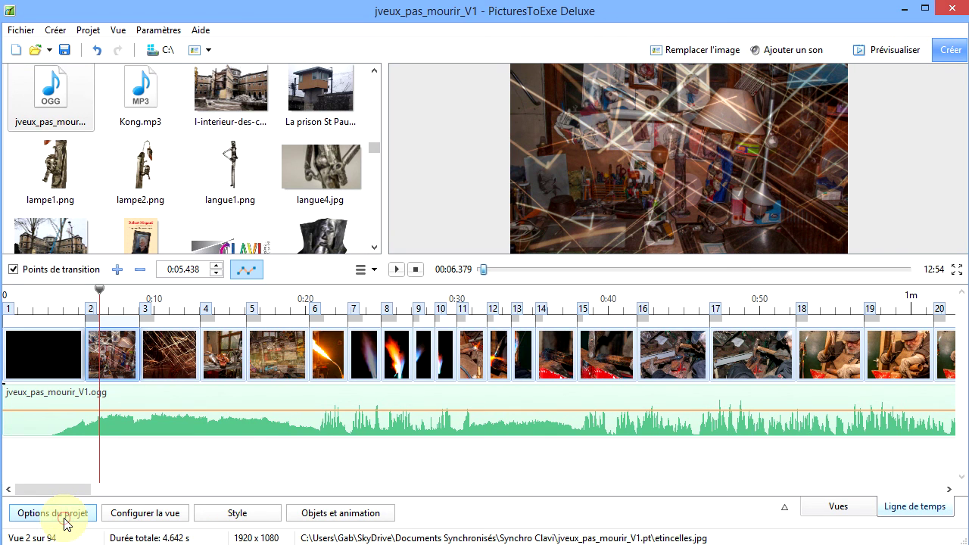
click(241, 140)
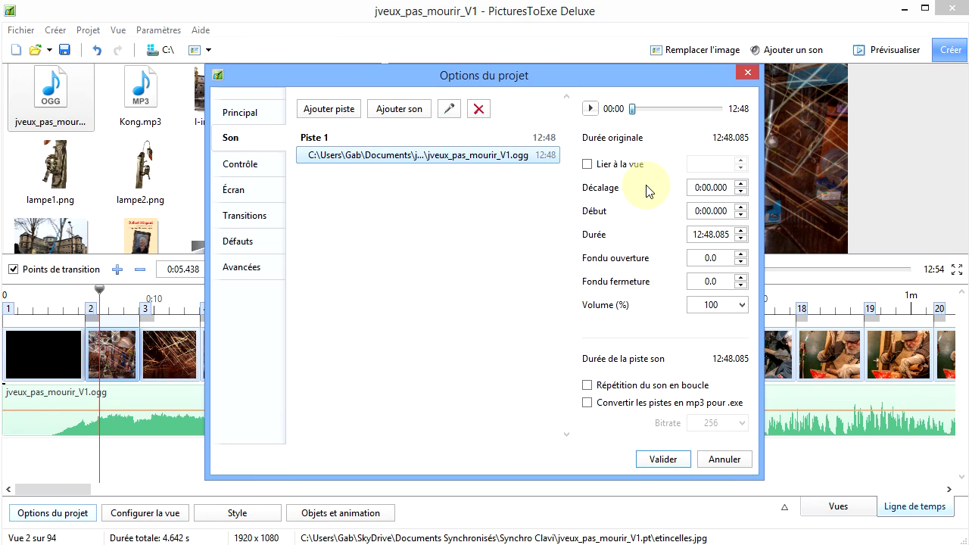
click(400, 116)
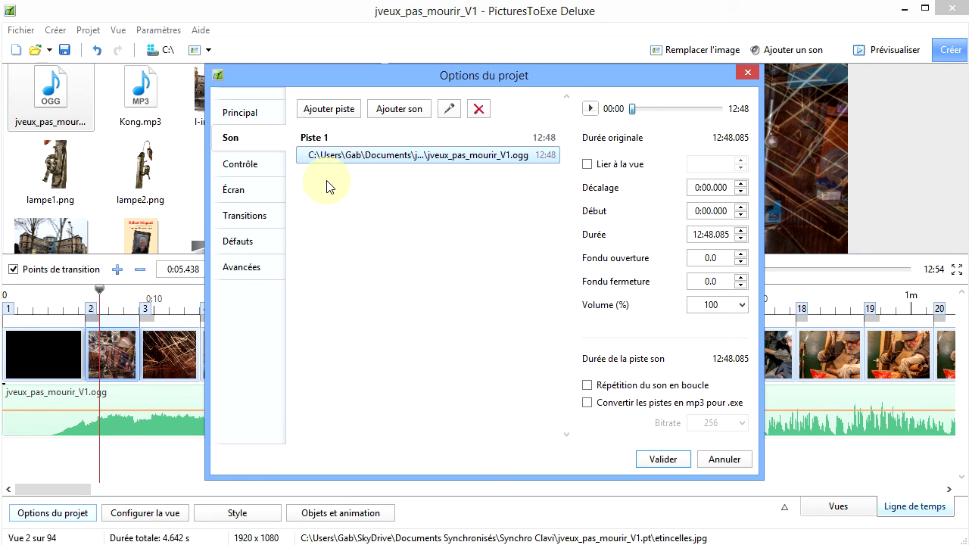
click(316, 143)
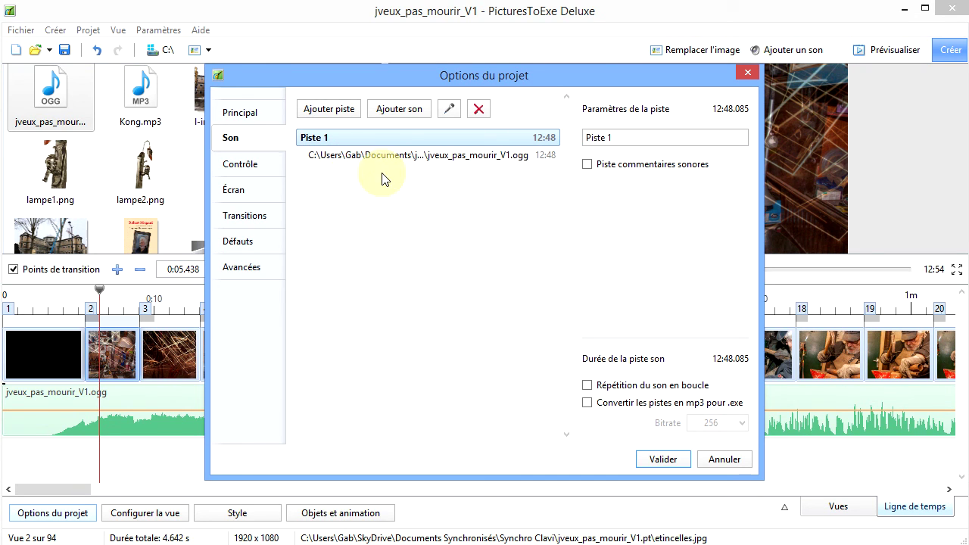
click(641, 138)
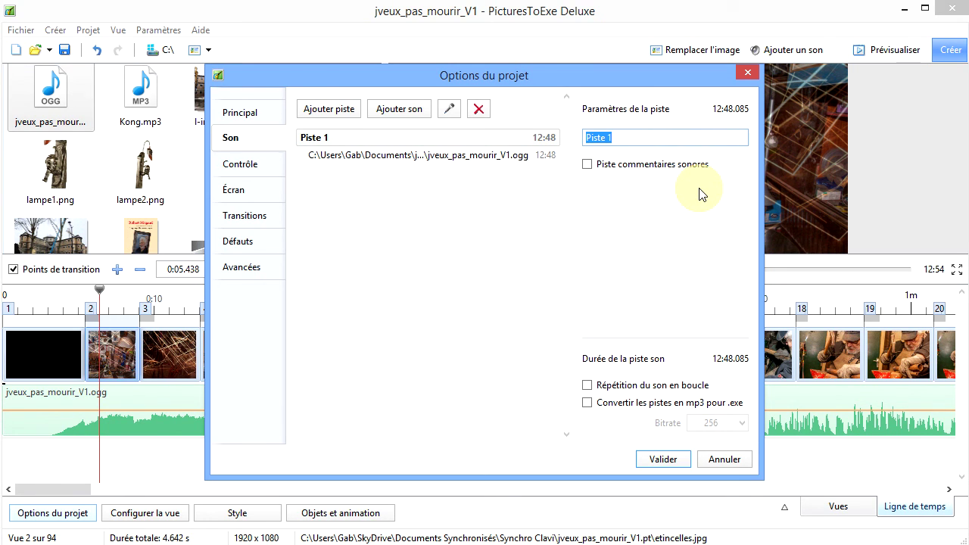
text(Son)
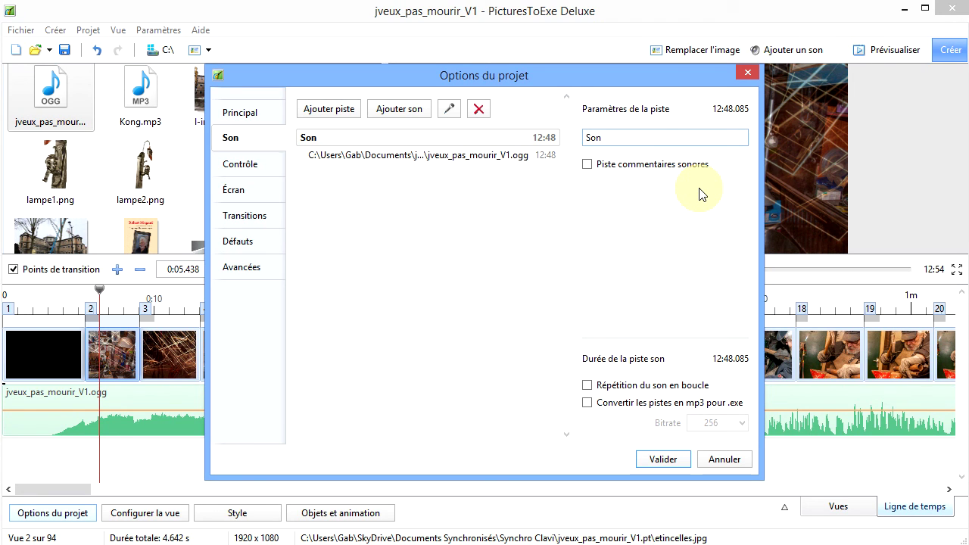
text( princi)
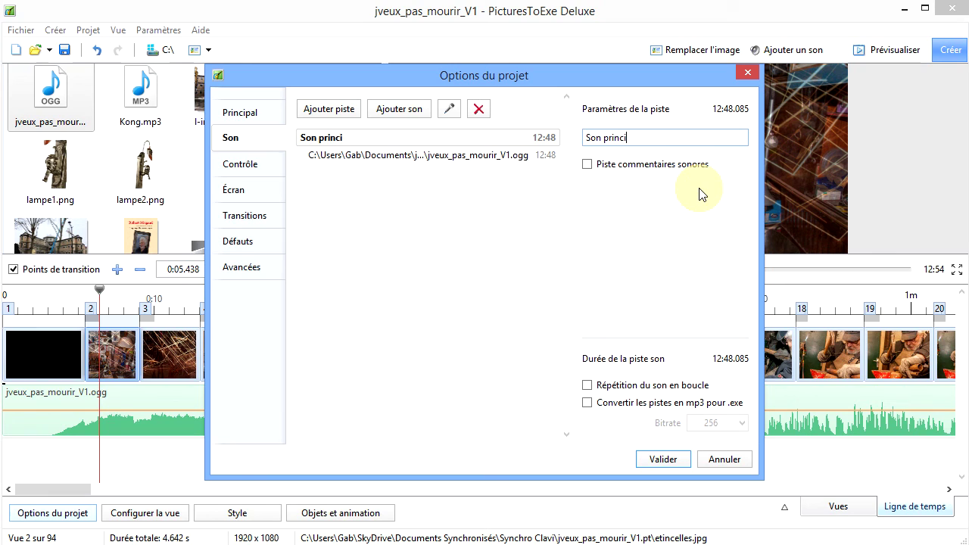
text(pal)
click(658, 462)
click(660, 462)
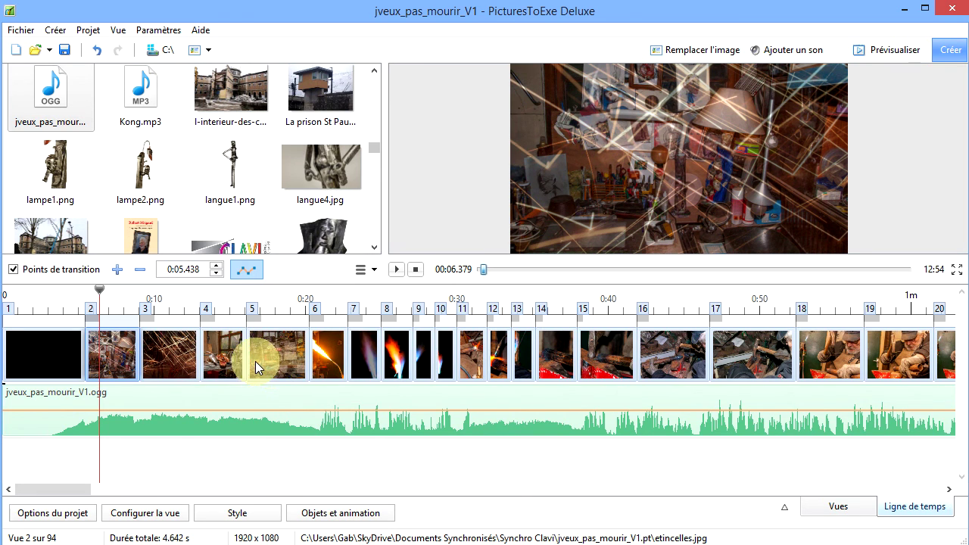
Try adding a point to the soundtrack's volume envelope at about 0:17, and undo it.
click(260, 411)
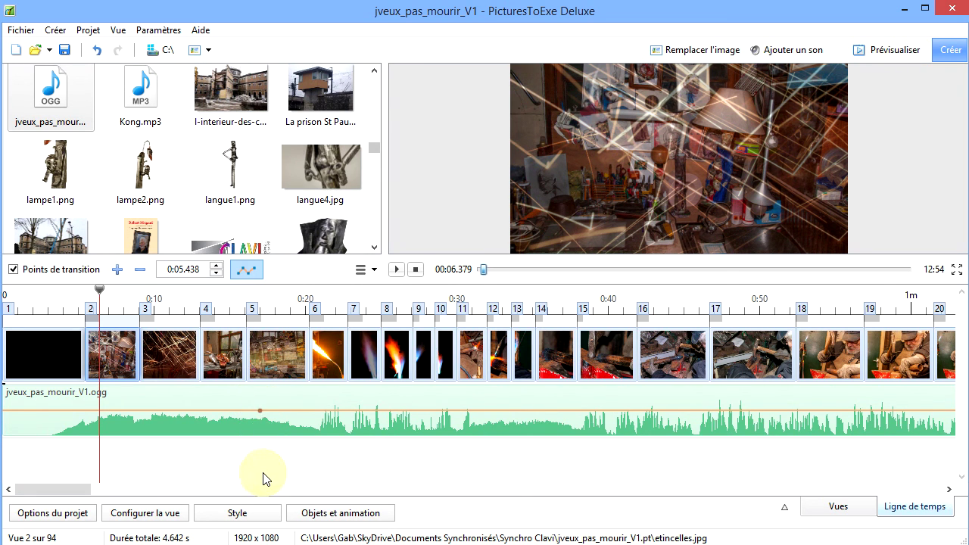
key(ctrl+z)
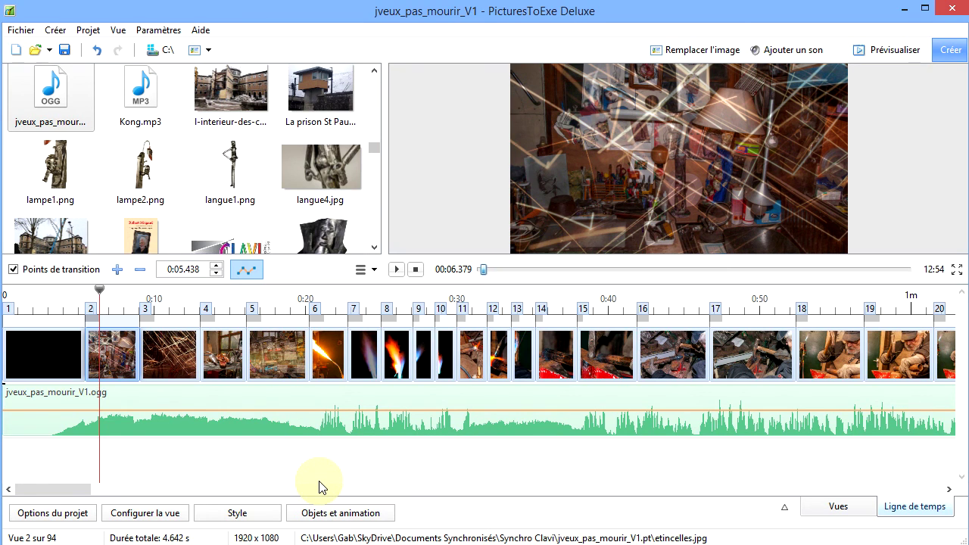
click(245, 269)
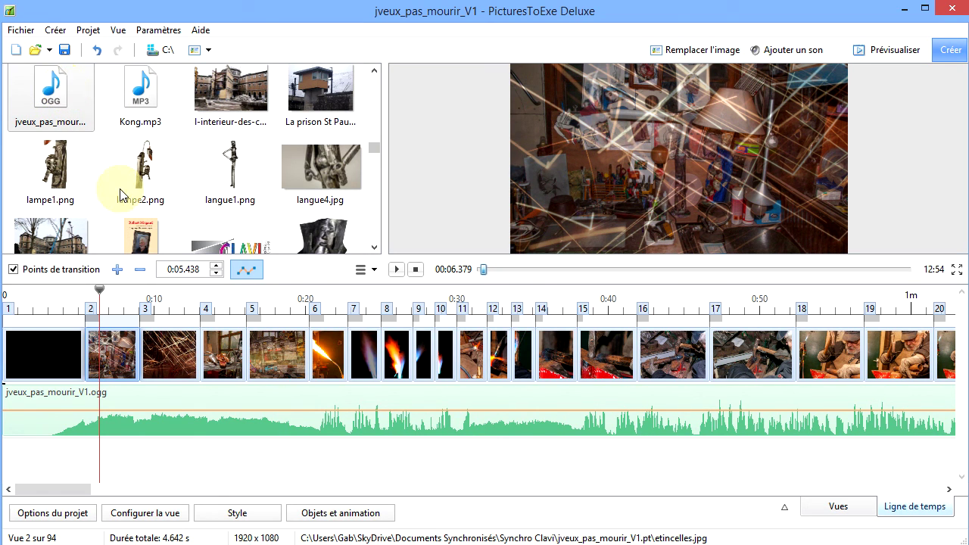
Open jveux_pas_mourir_V1.ogg from the file explorer in the Audacity audio editor, view its waveform, and close it without saving.
click(50, 95)
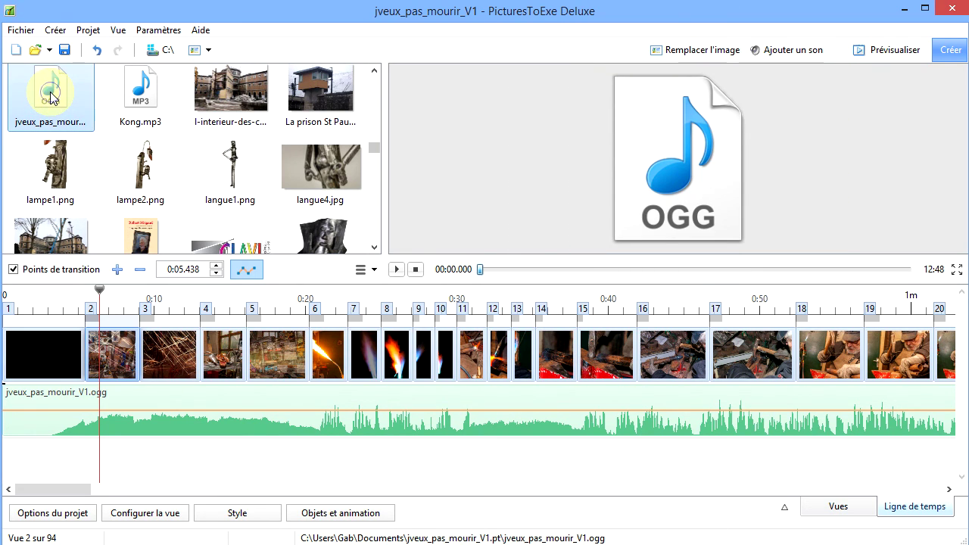
right_click(50, 94)
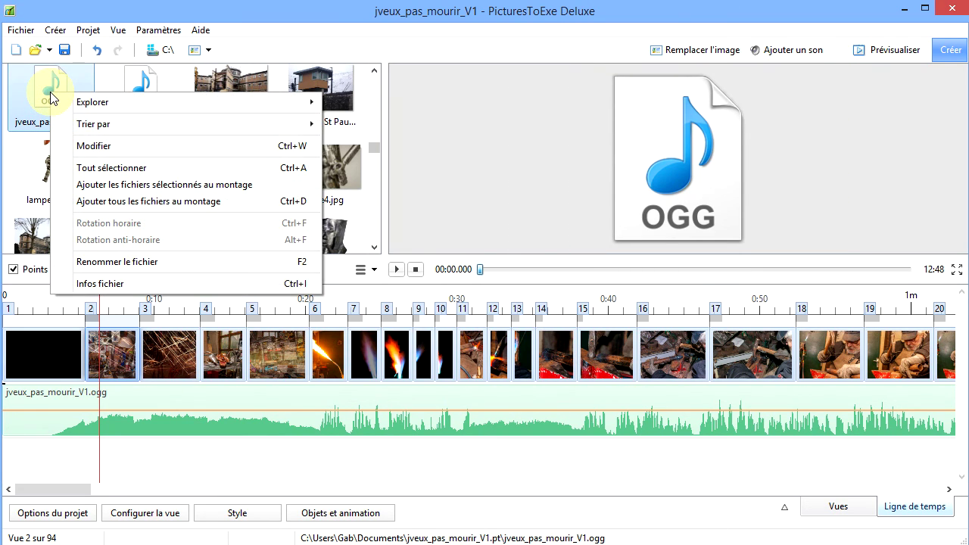
click(117, 147)
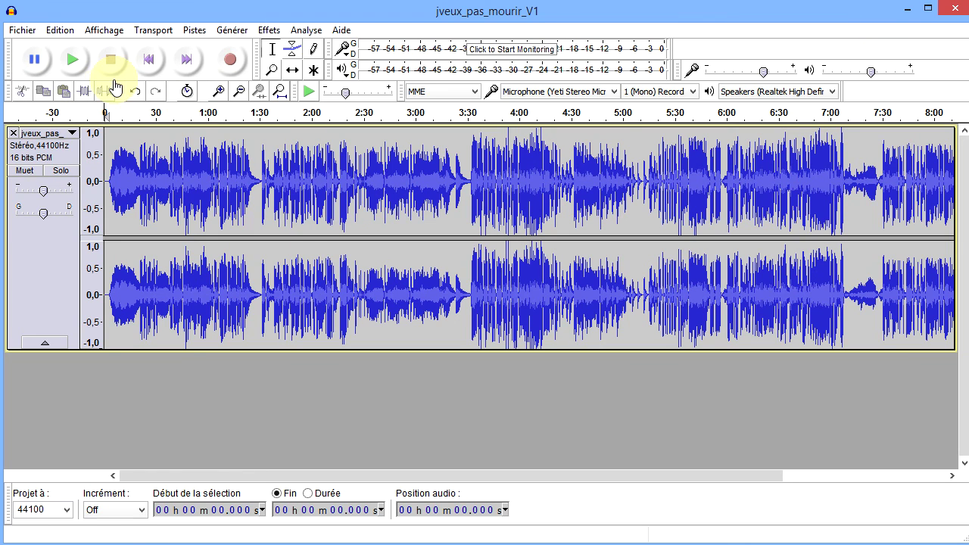
click(958, 14)
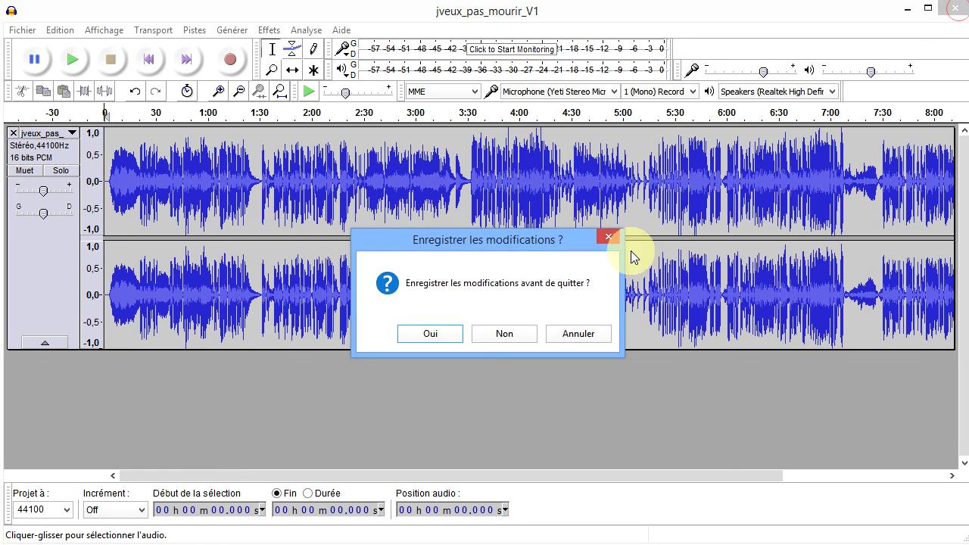
click(509, 343)
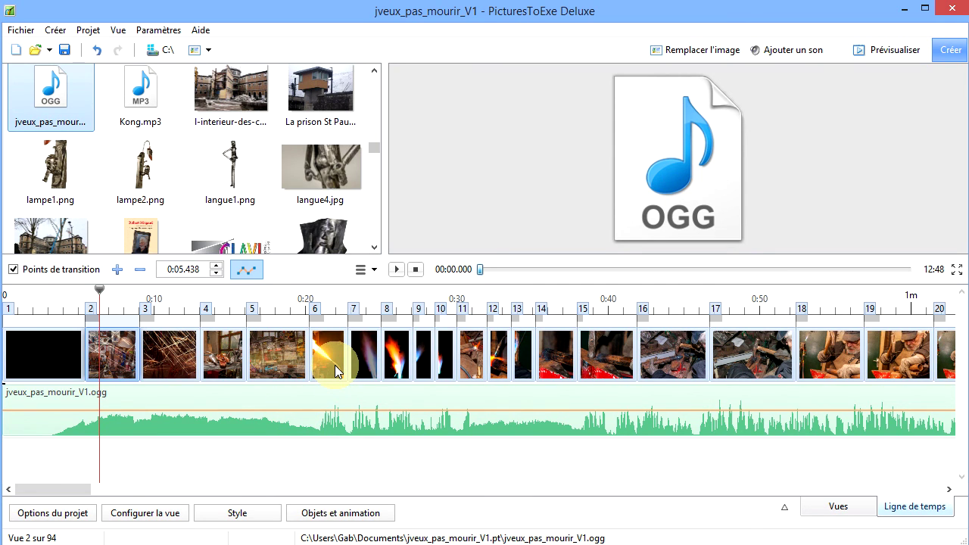
click(373, 411)
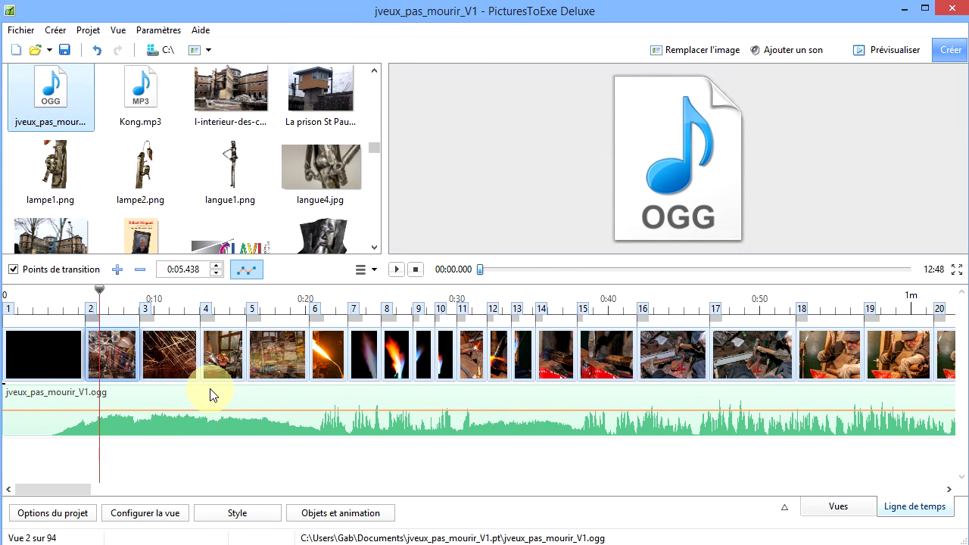
click(64, 521)
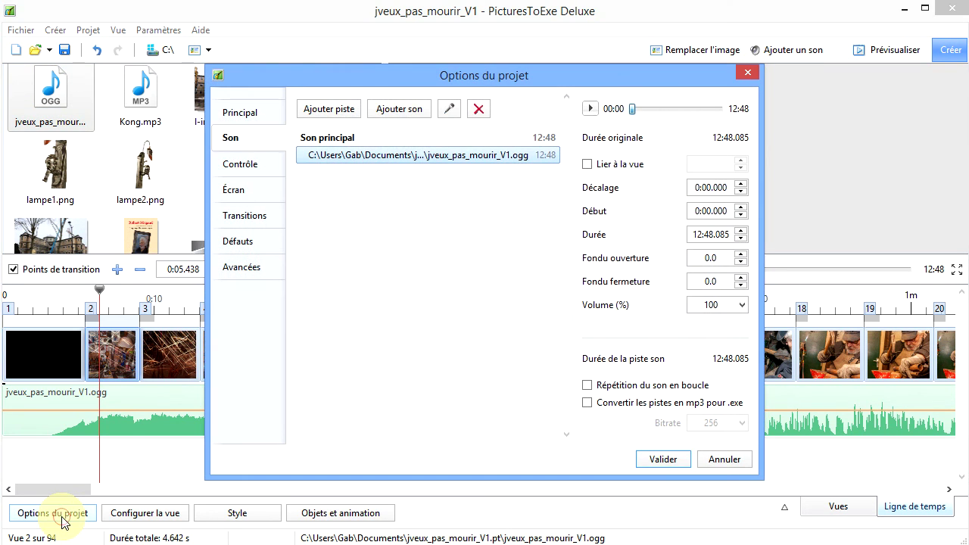
click(724, 459)
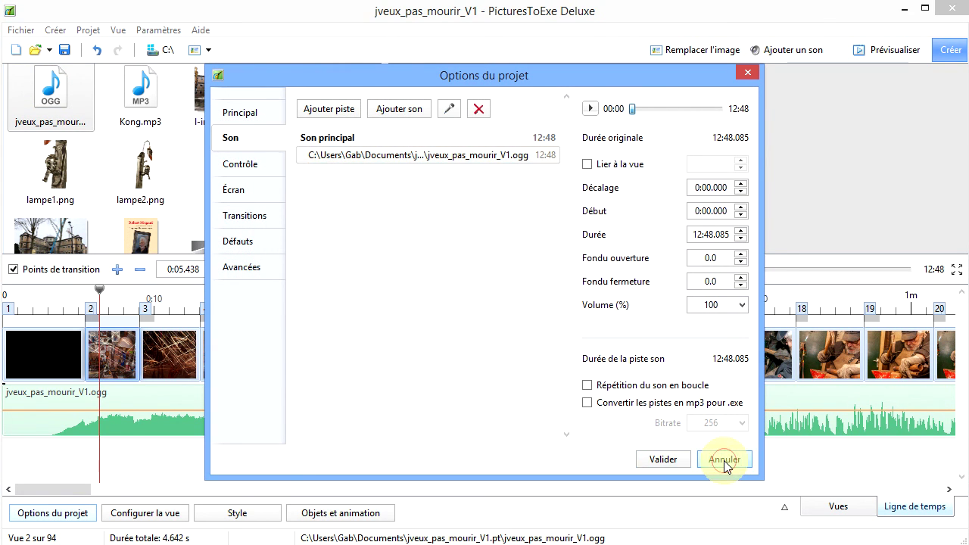
Open the timeline preferences and view the sound file colours assigned to Normal and Sélectionné.
click(165, 32)
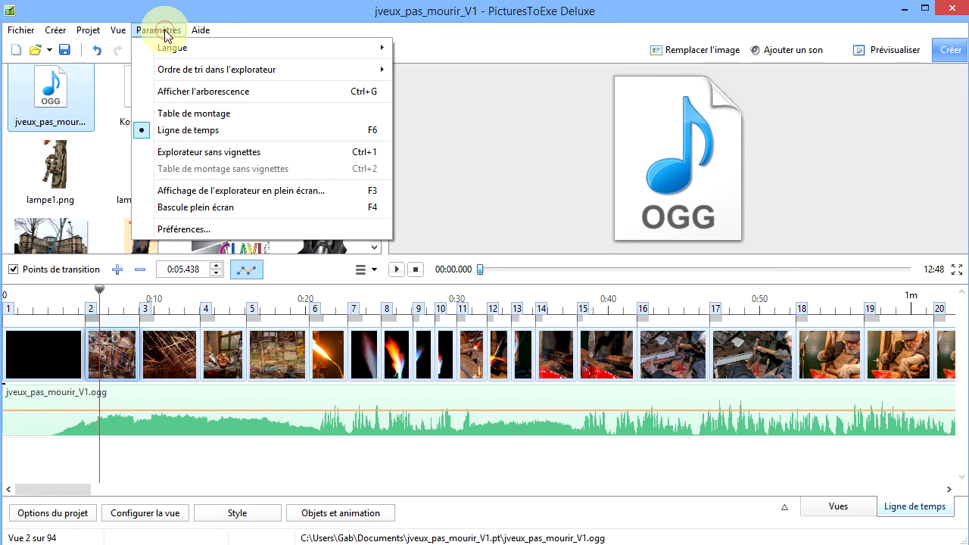
click(250, 229)
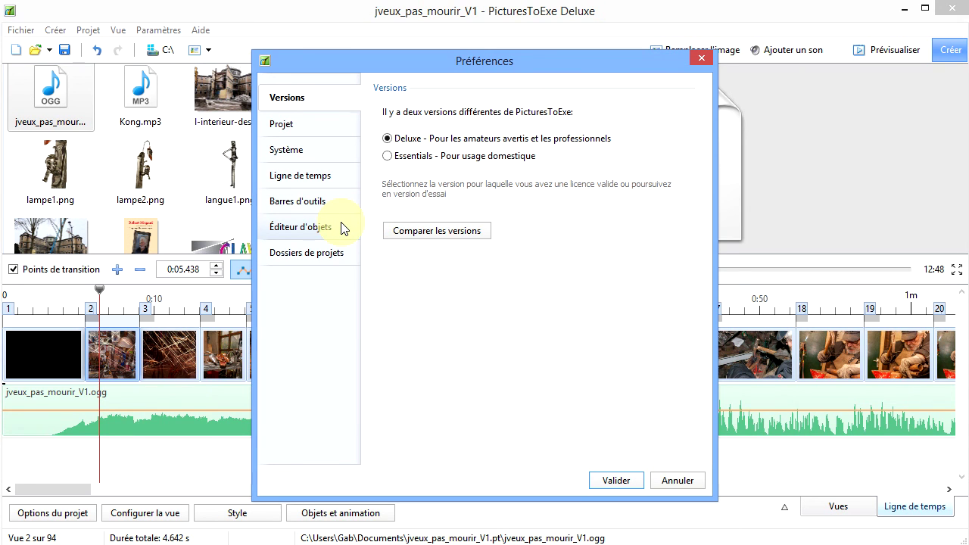
click(320, 178)
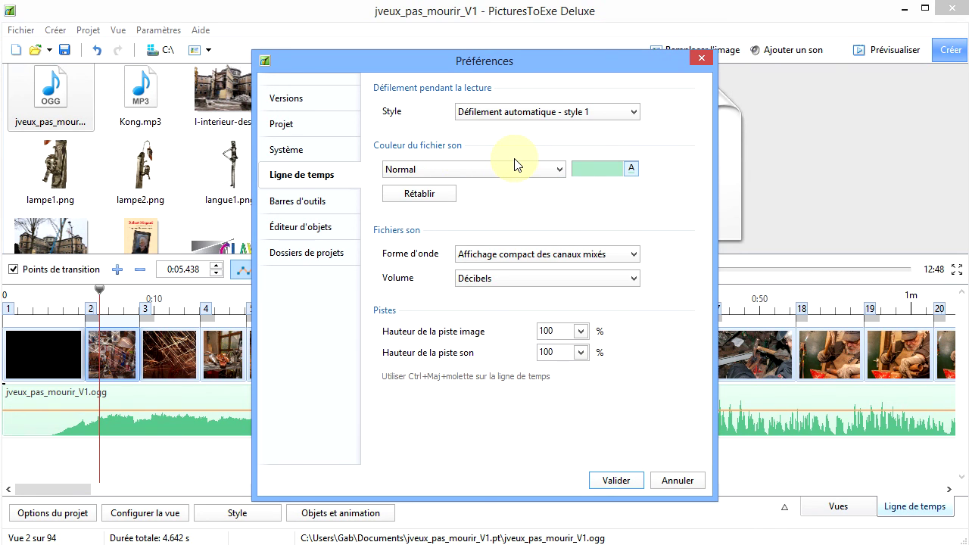
click(562, 171)
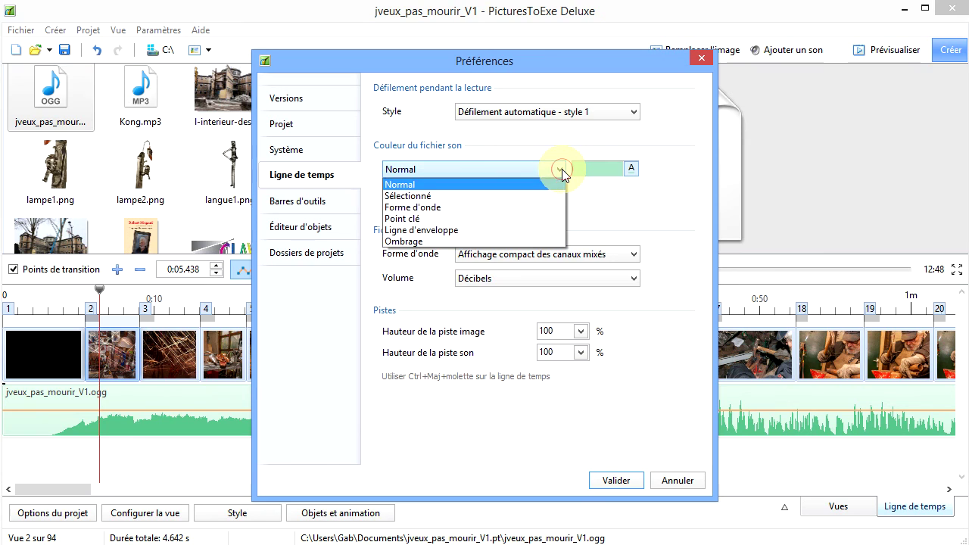
click(514, 195)
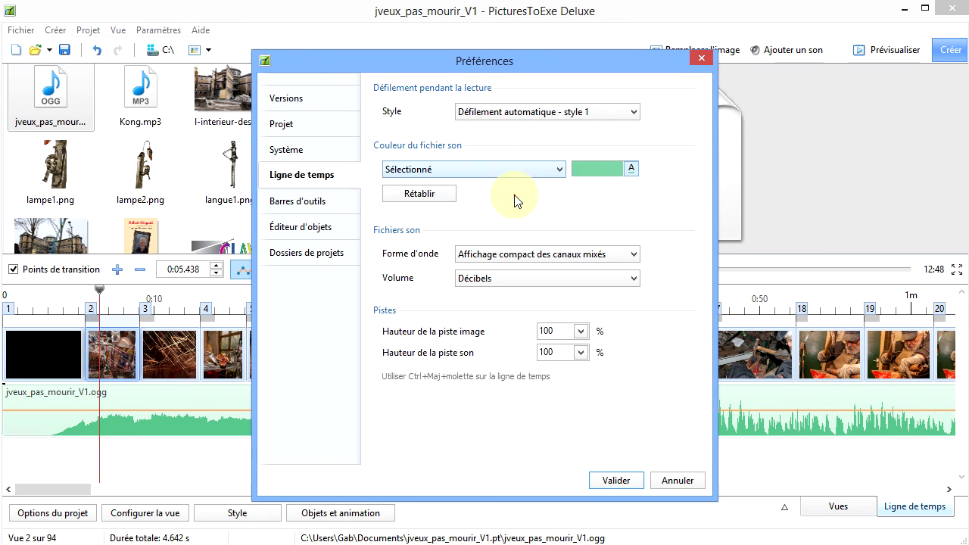
click(558, 174)
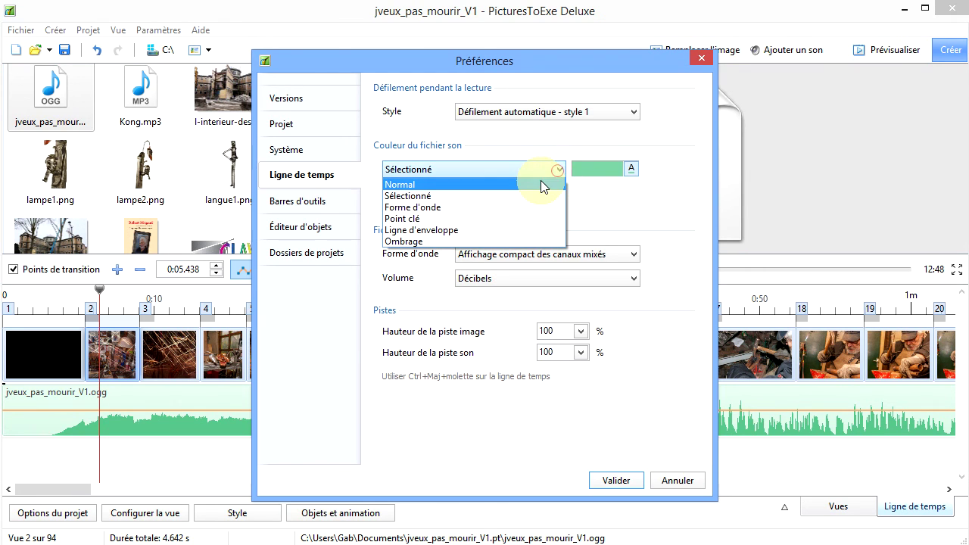
click(534, 182)
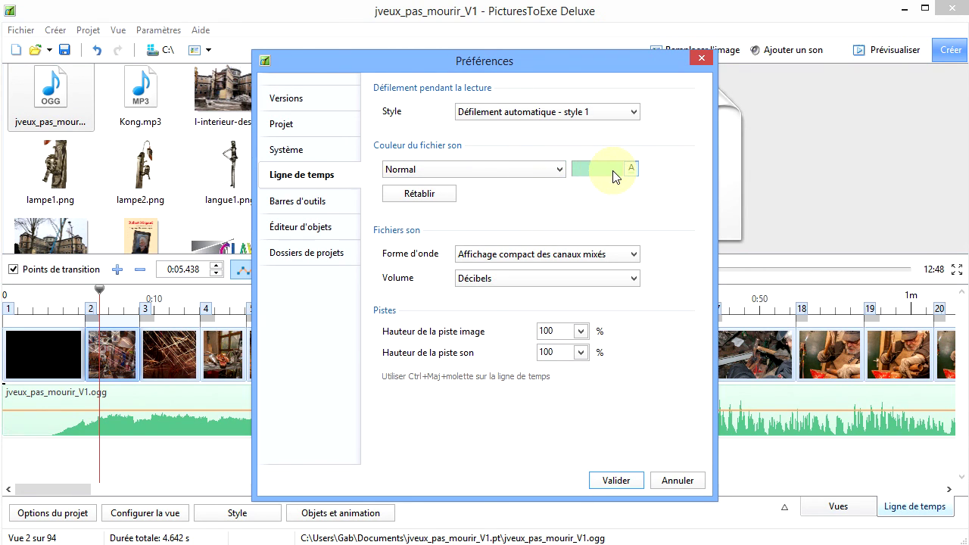
click(559, 171)
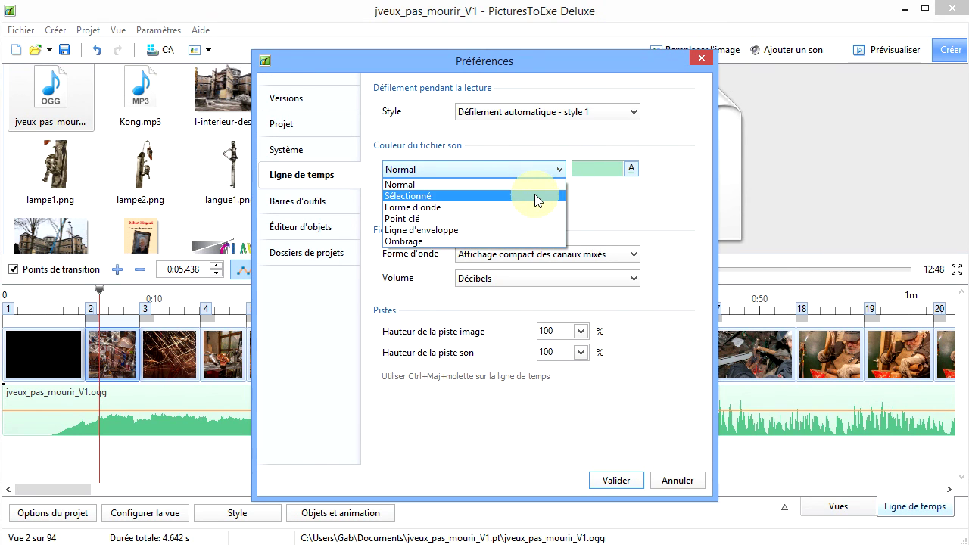
click(535, 195)
Review the sound file colours assigned to Forme d'onde, Point clé and Ligne d'enveloppe without changing them.
click(561, 171)
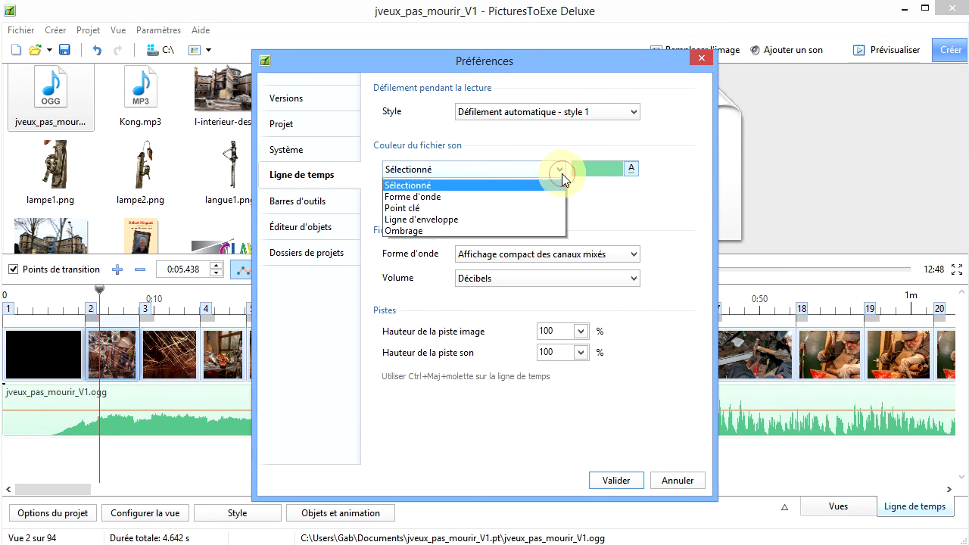
click(531, 212)
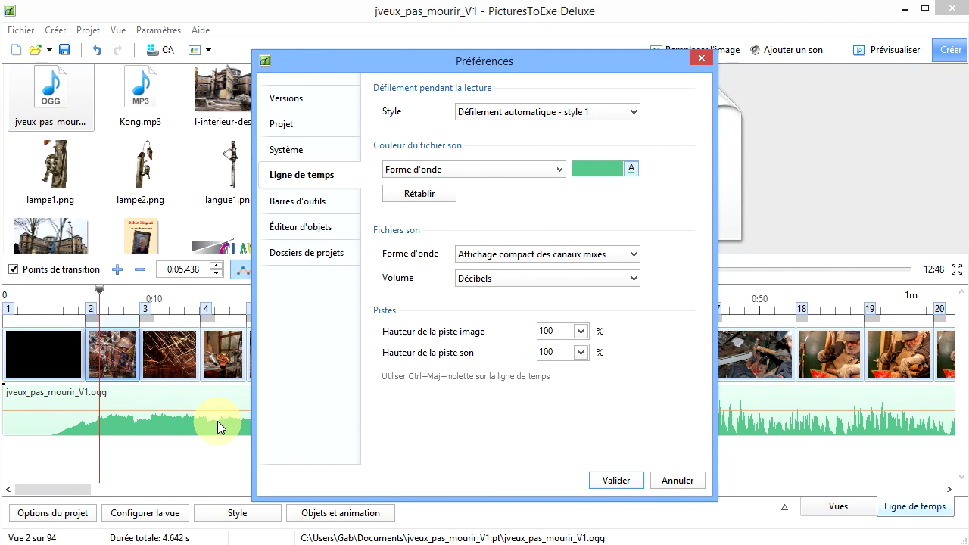
click(558, 170)
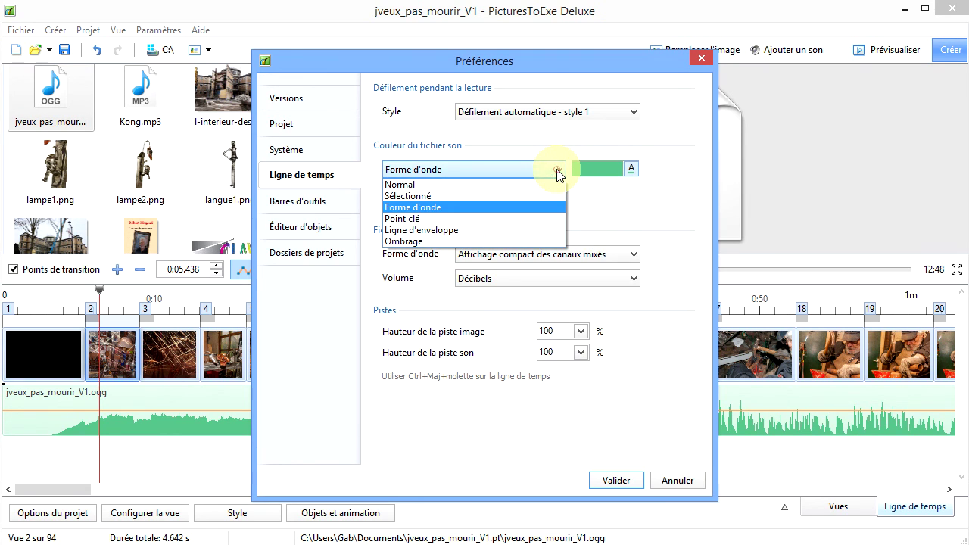
click(519, 219)
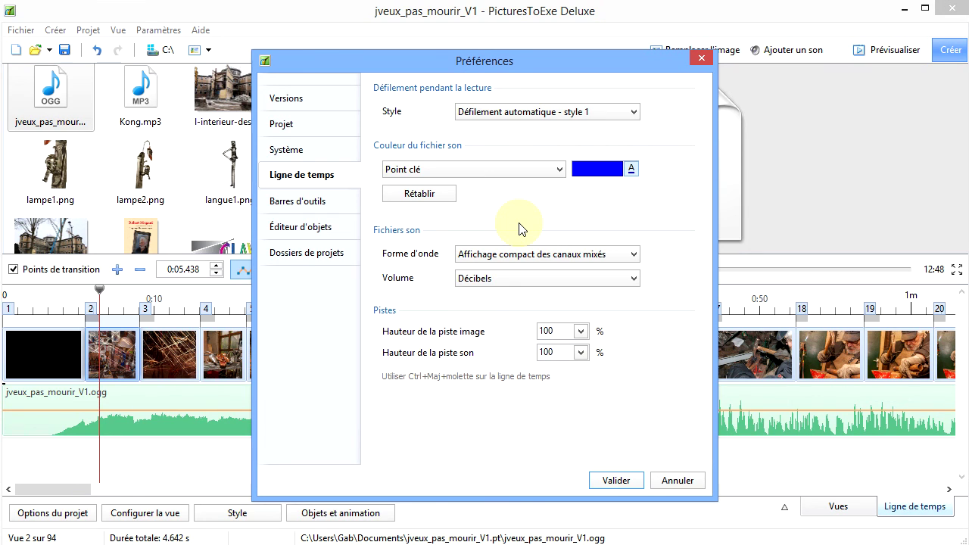
click(559, 171)
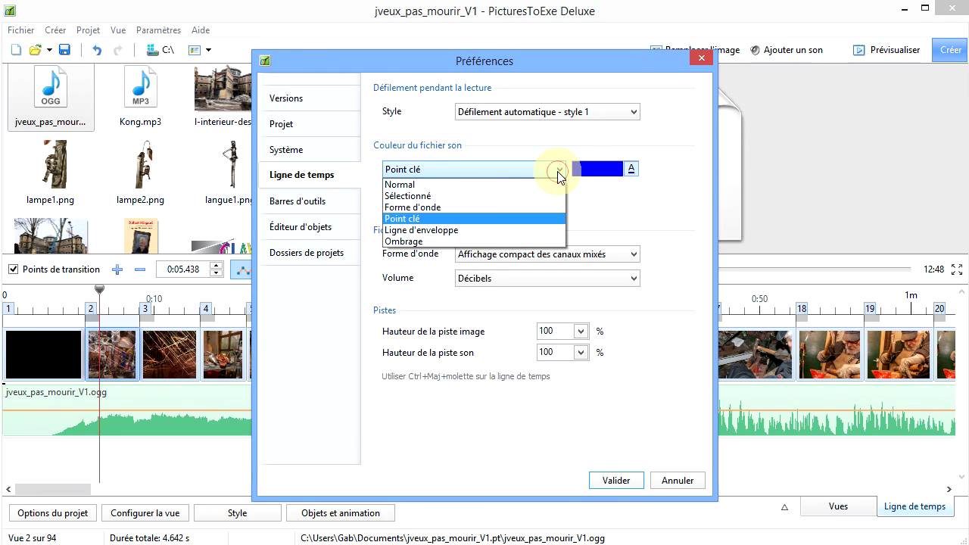
click(530, 229)
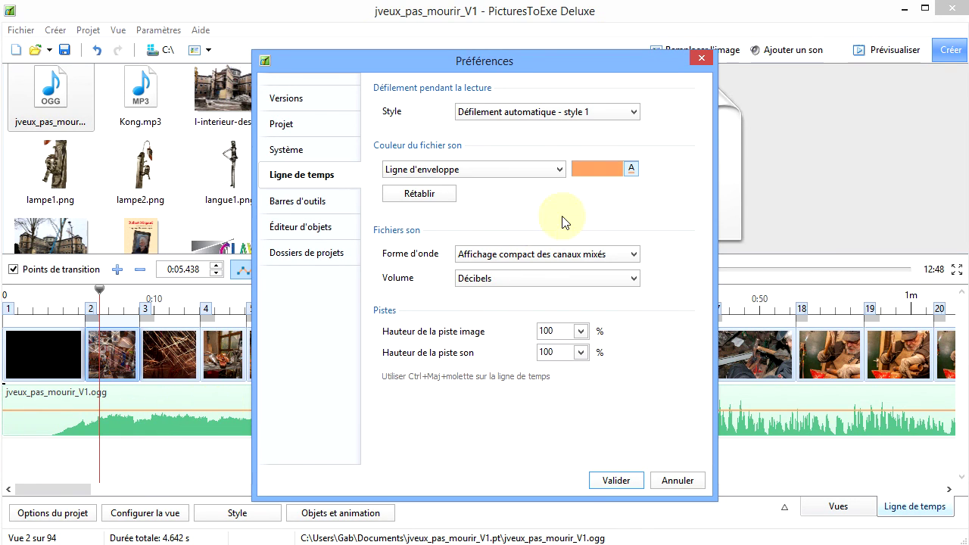
click(559, 168)
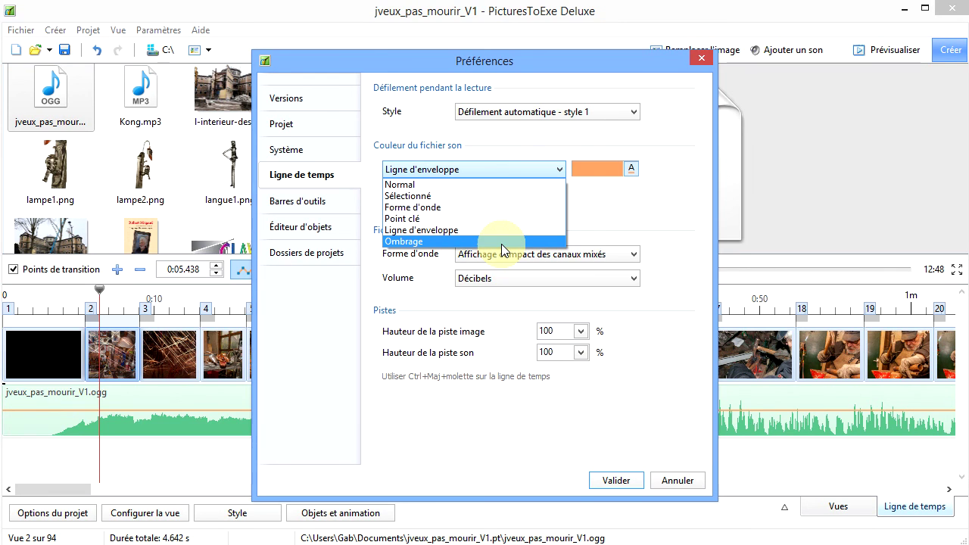
click(635, 215)
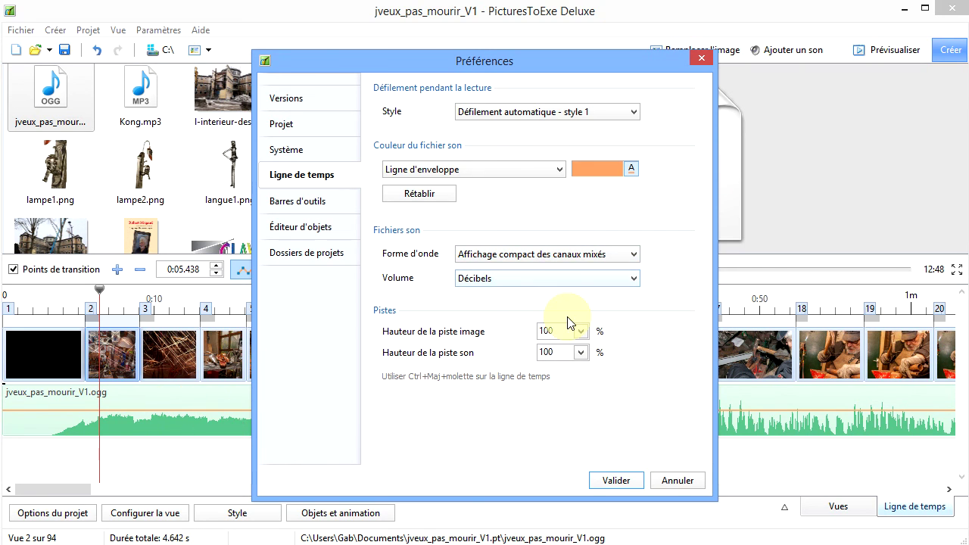
Set the timeline's sound waveform display to Canaux mixés and its volume unit to Pourcents.
click(633, 255)
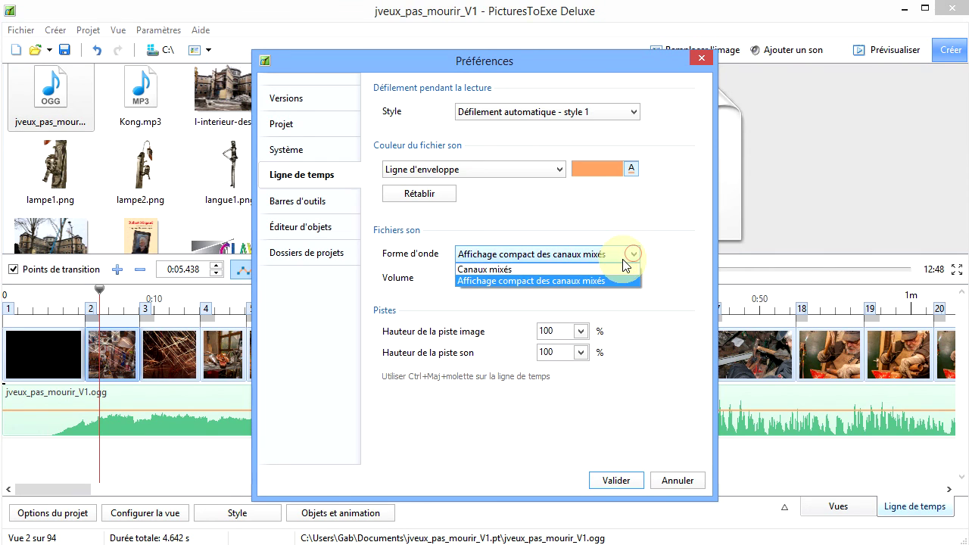
click(612, 267)
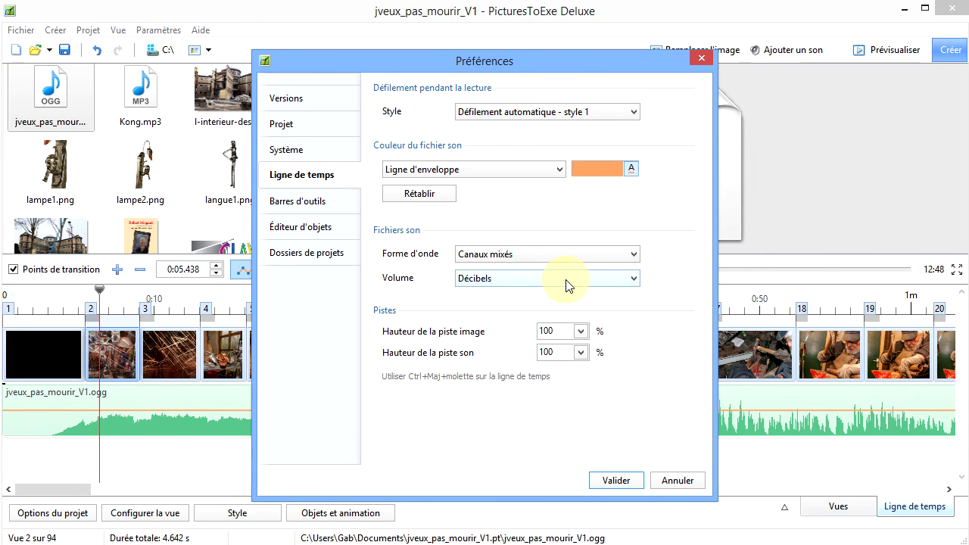
click(634, 284)
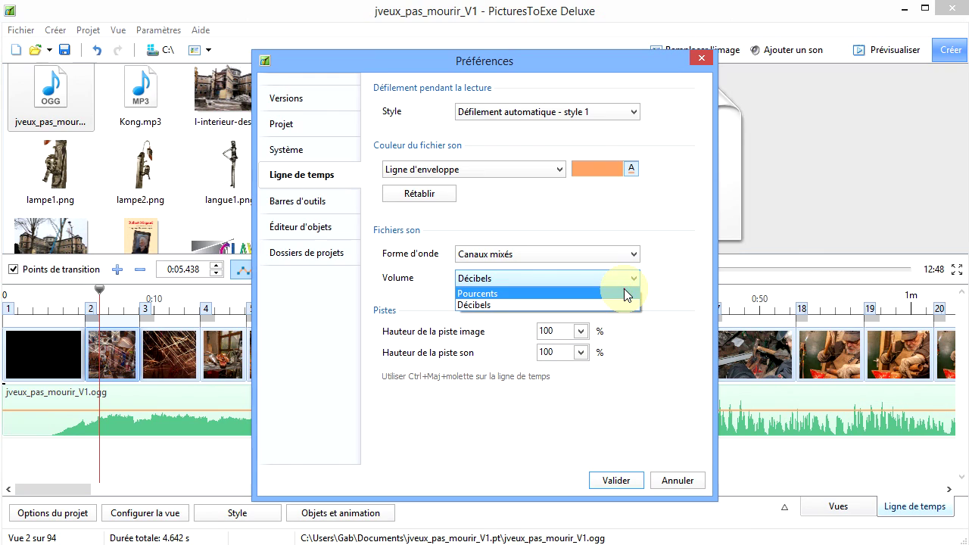
click(626, 294)
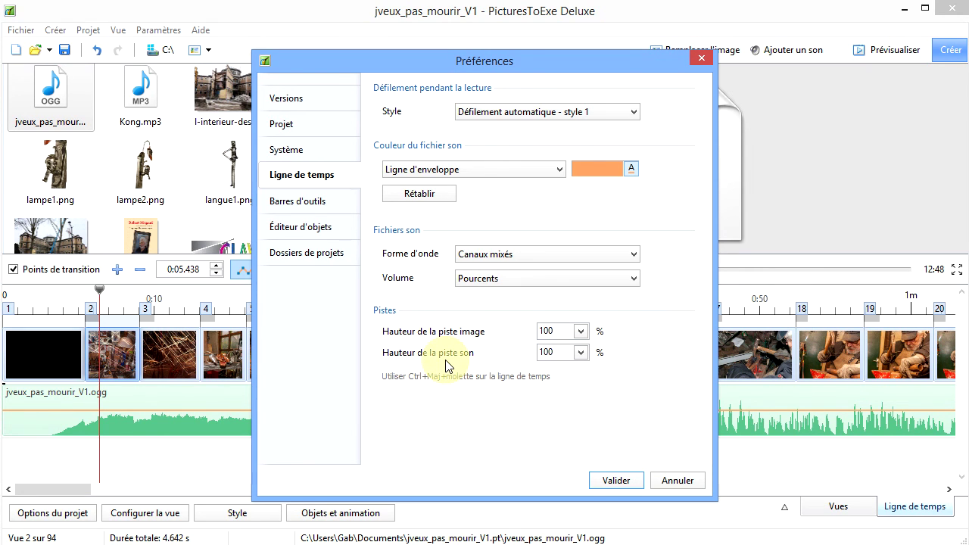
Set the sound track height to 130 % and validate the timeline preferences.
click(582, 353)
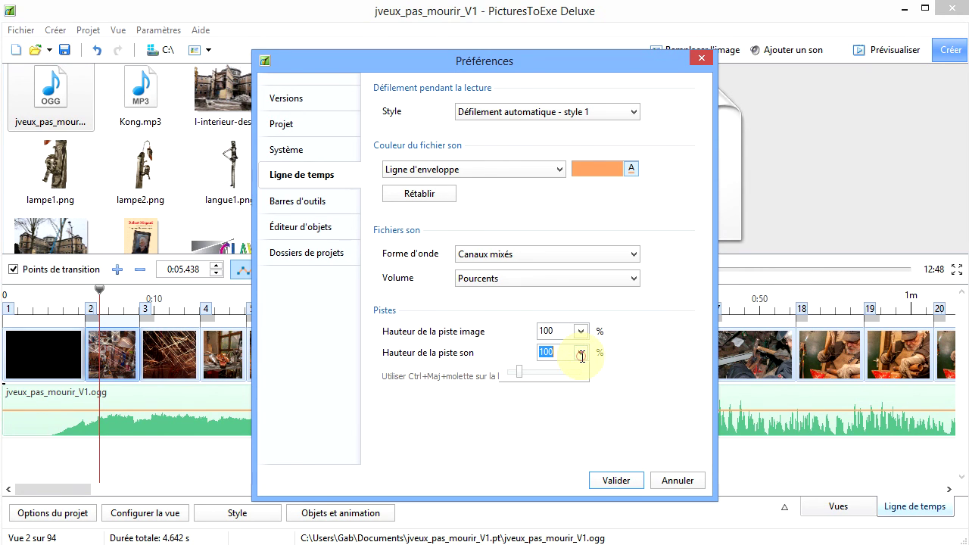
drag(521, 376, 533, 375)
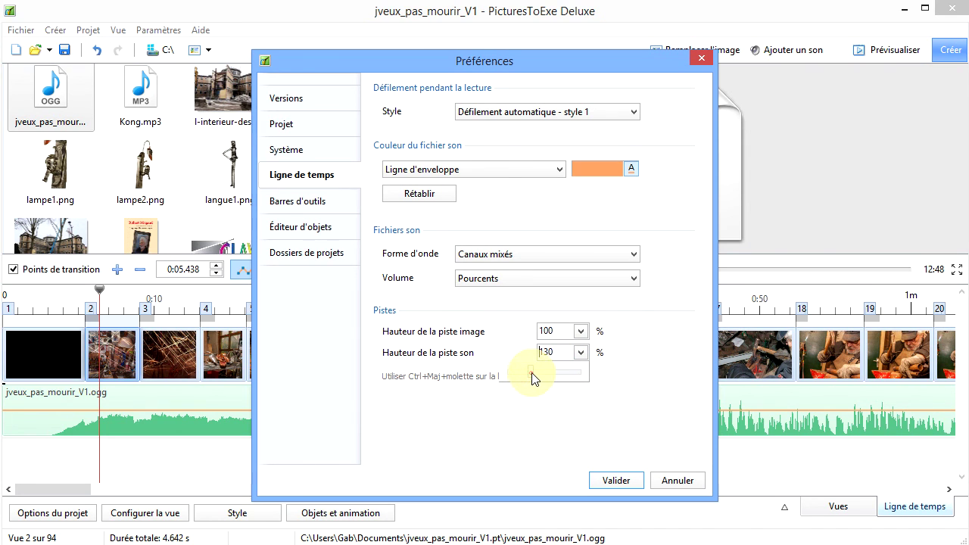
click(634, 485)
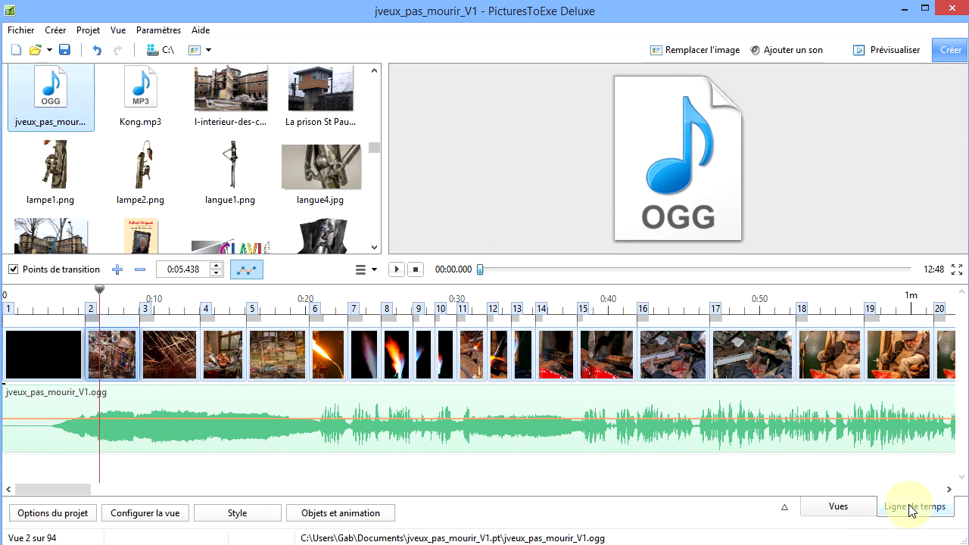
Expand the timeline to fill the workspace and set the image track height to 140 % in the timeline preferences.
click(785, 512)
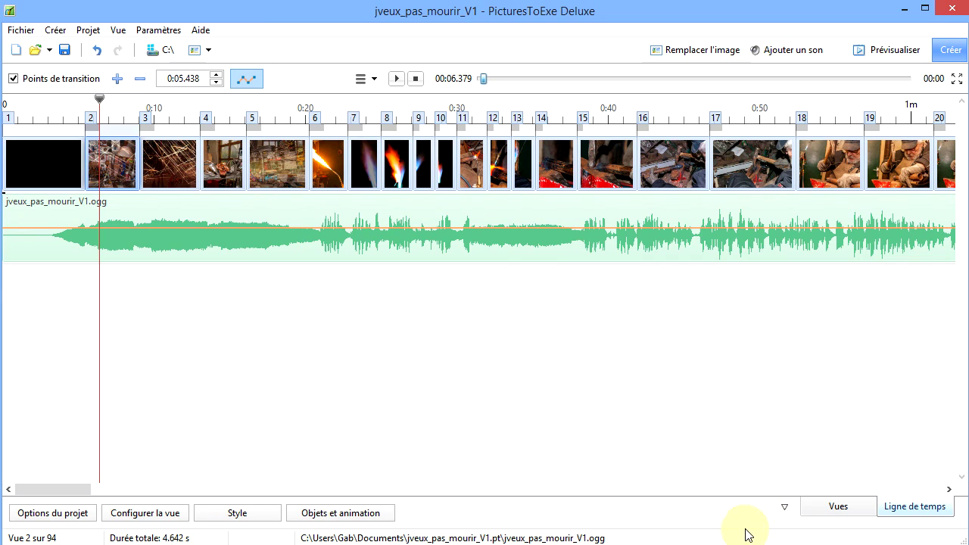
click(163, 30)
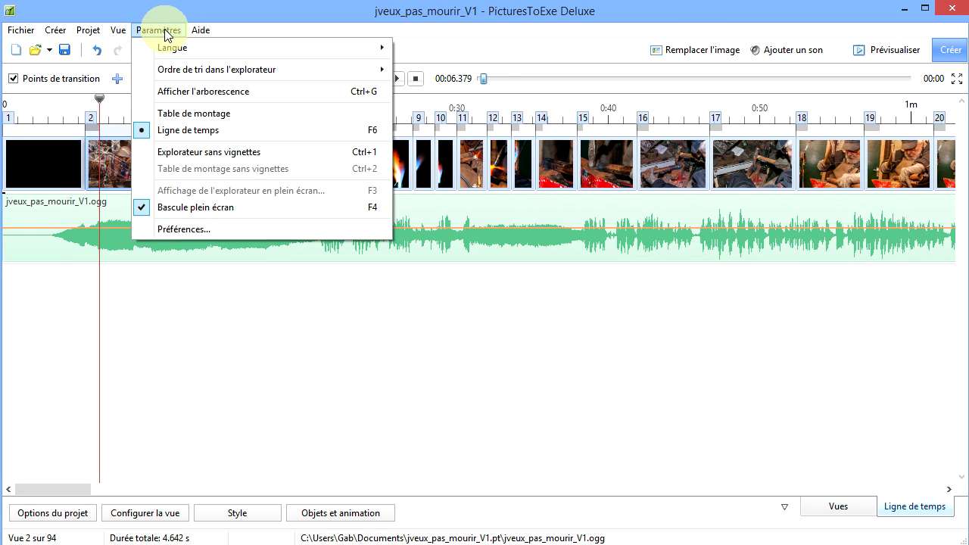
click(227, 229)
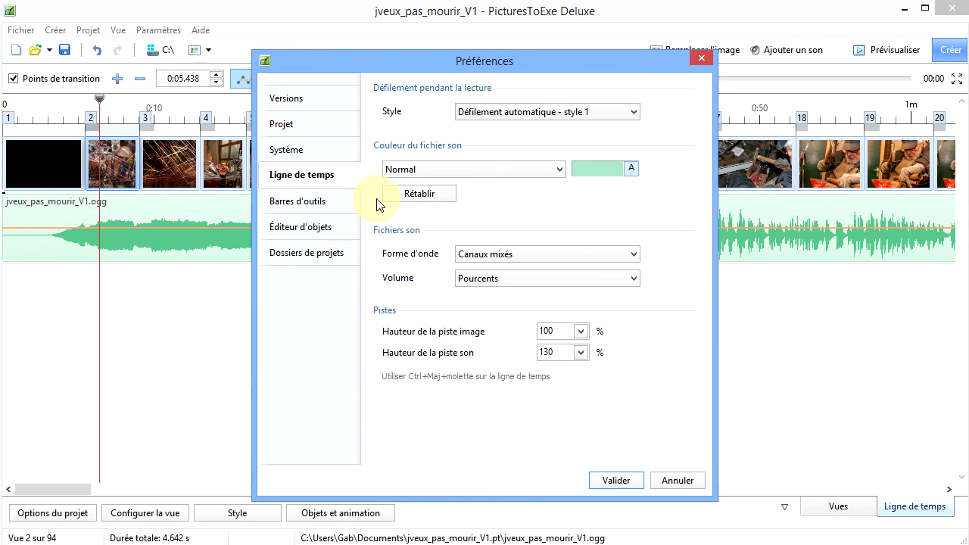
click(582, 331)
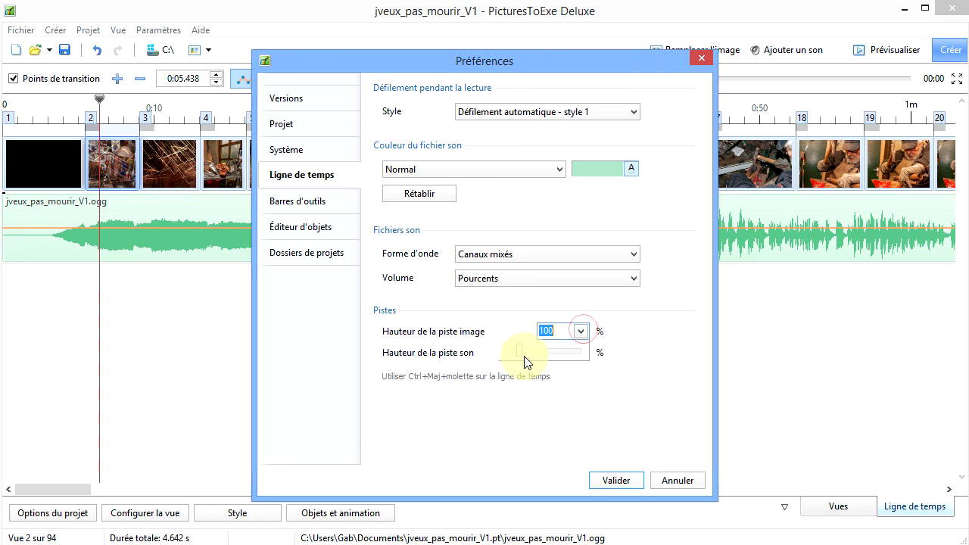
drag(519, 353, 536, 353)
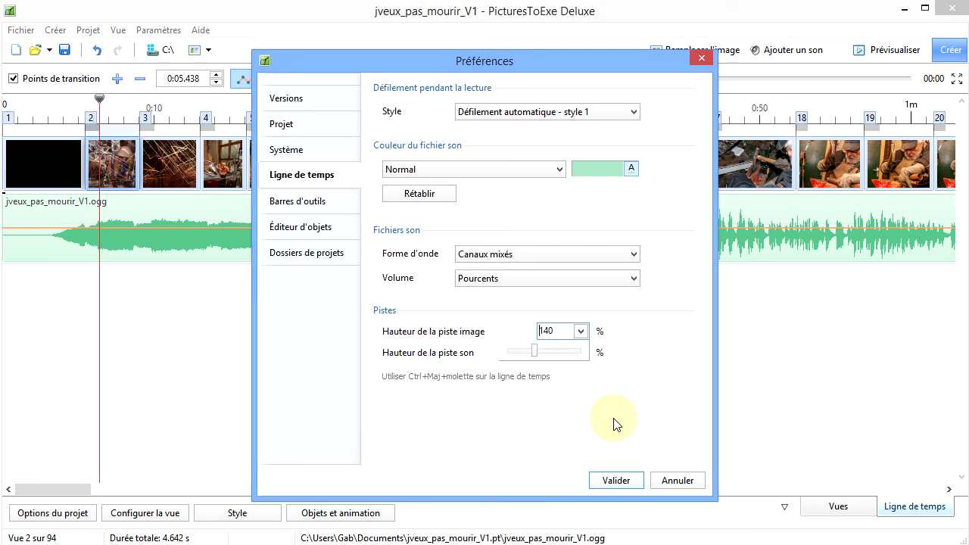
click(631, 480)
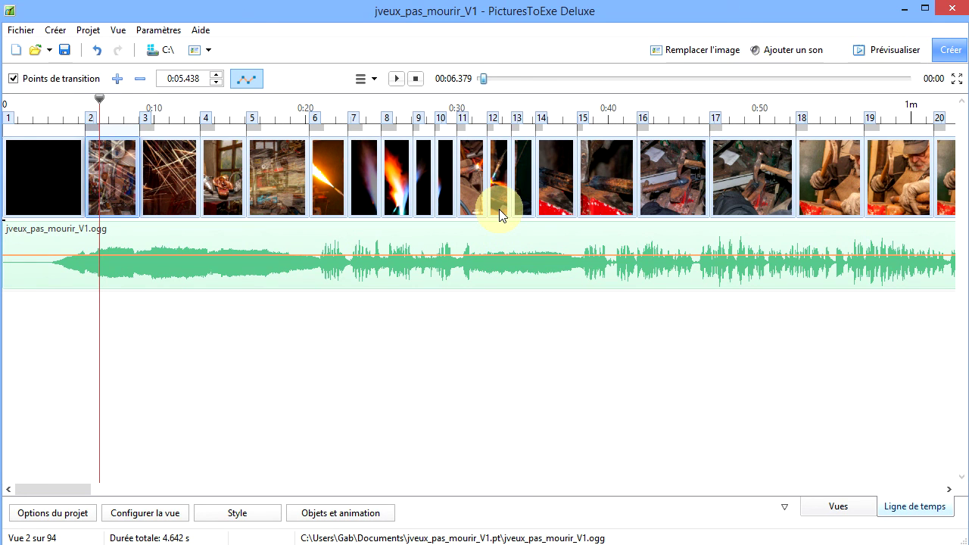
Examine the slides and soundtrack waveform at several timeline zoom levels, from the start of the slideshow to around slides 11 to 18.
scroll(499, 199, up, 3)
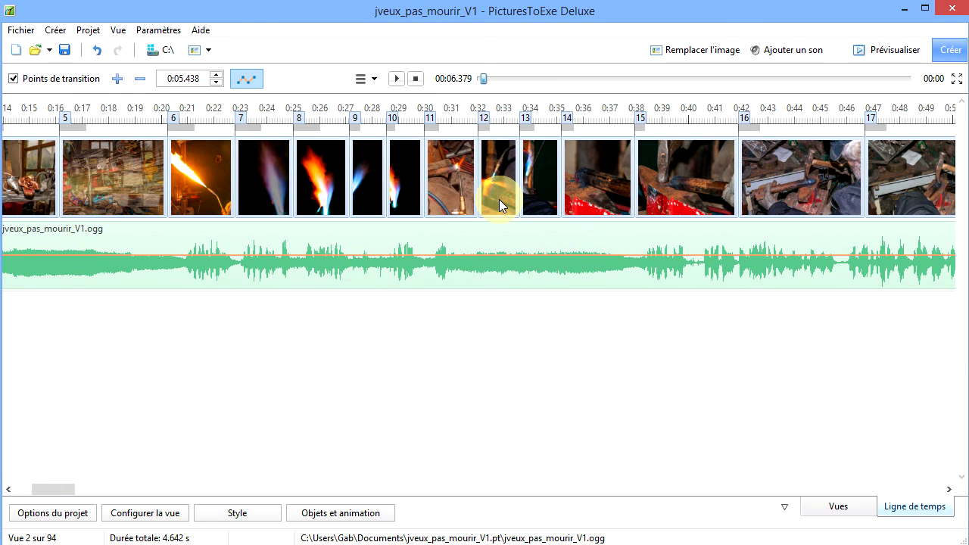
scroll(499, 199, up, 2)
scroll(499, 200, up, 2)
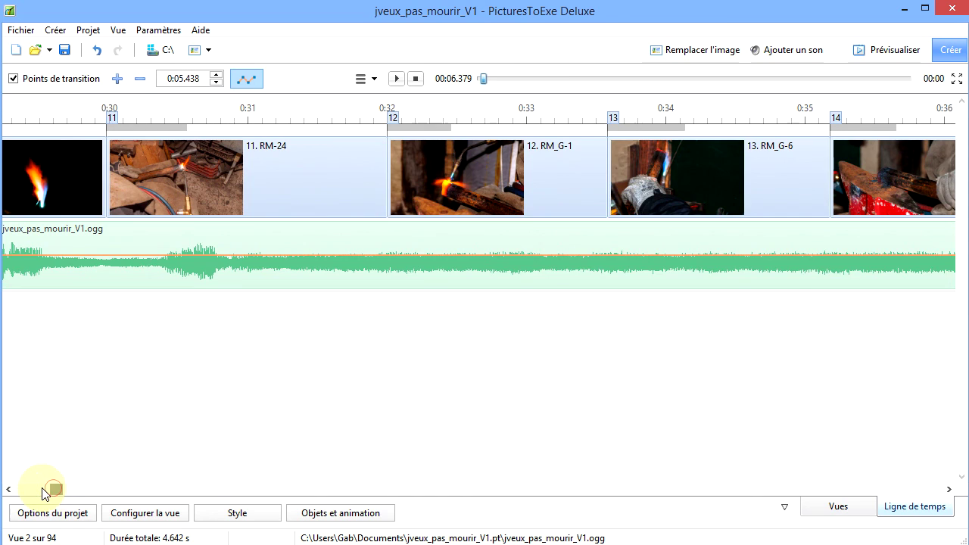
drag(52, 490, 8, 489)
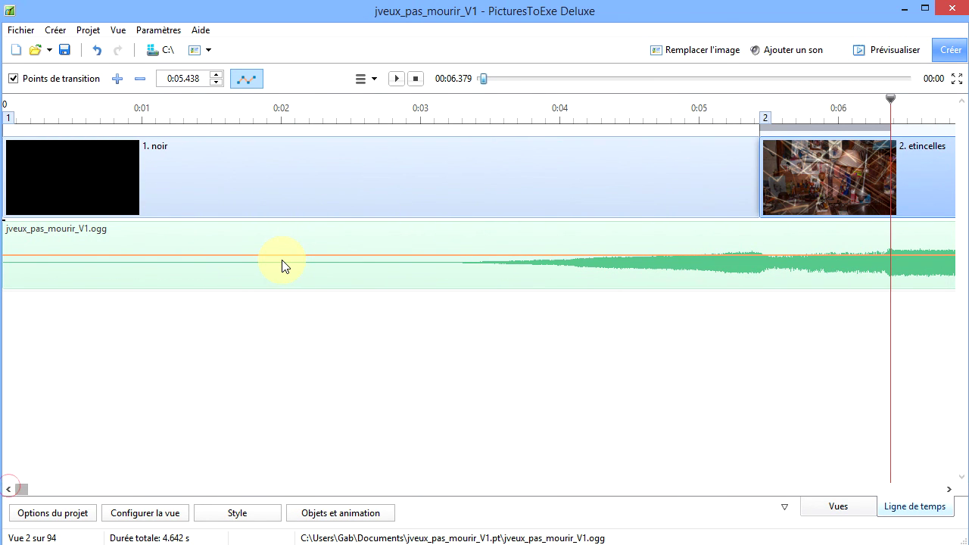
scroll(335, 172, down, 3)
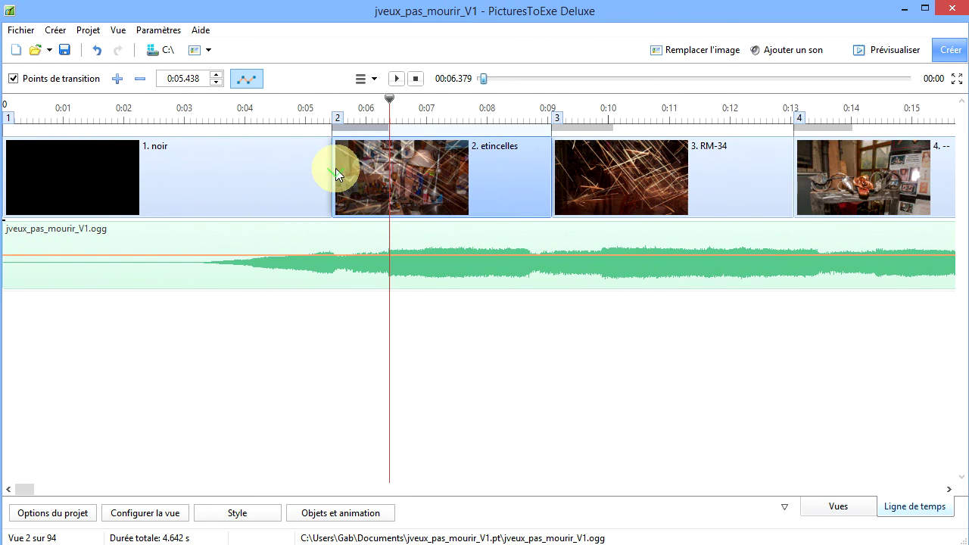
scroll(232, 179, down, 2)
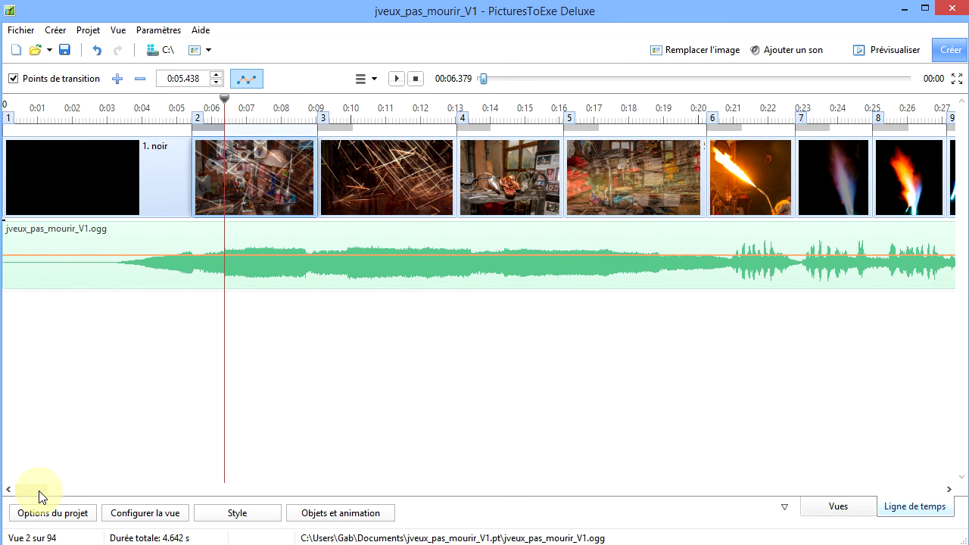
drag(42, 497, 76, 497)
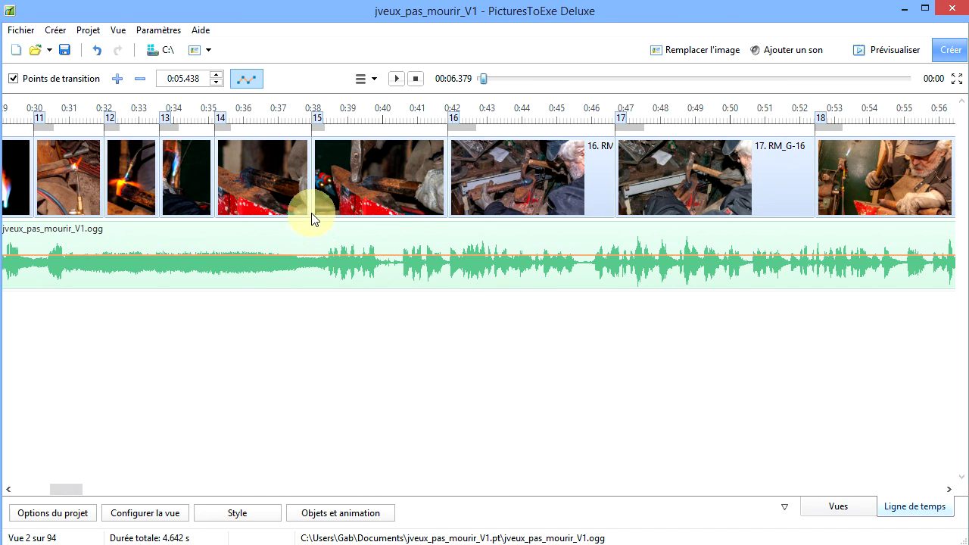
click(333, 256)
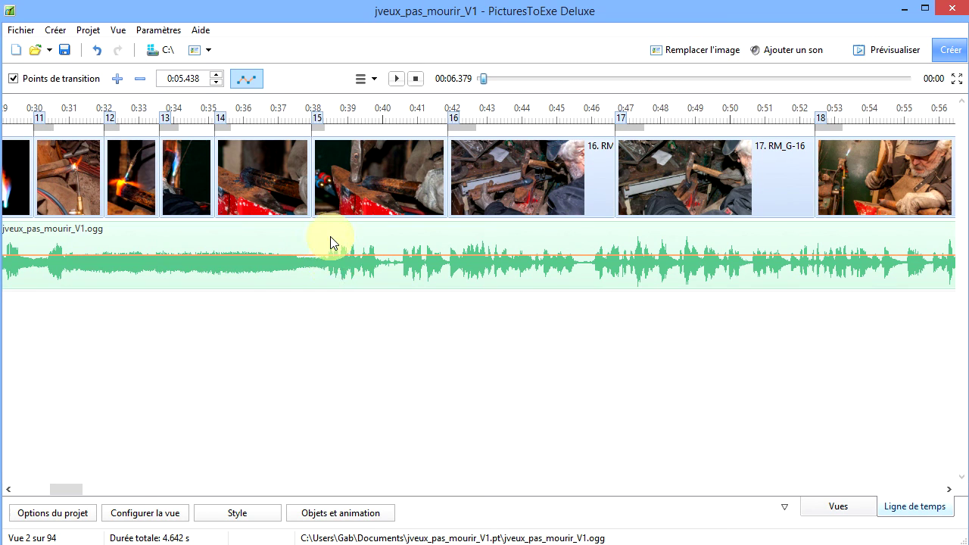